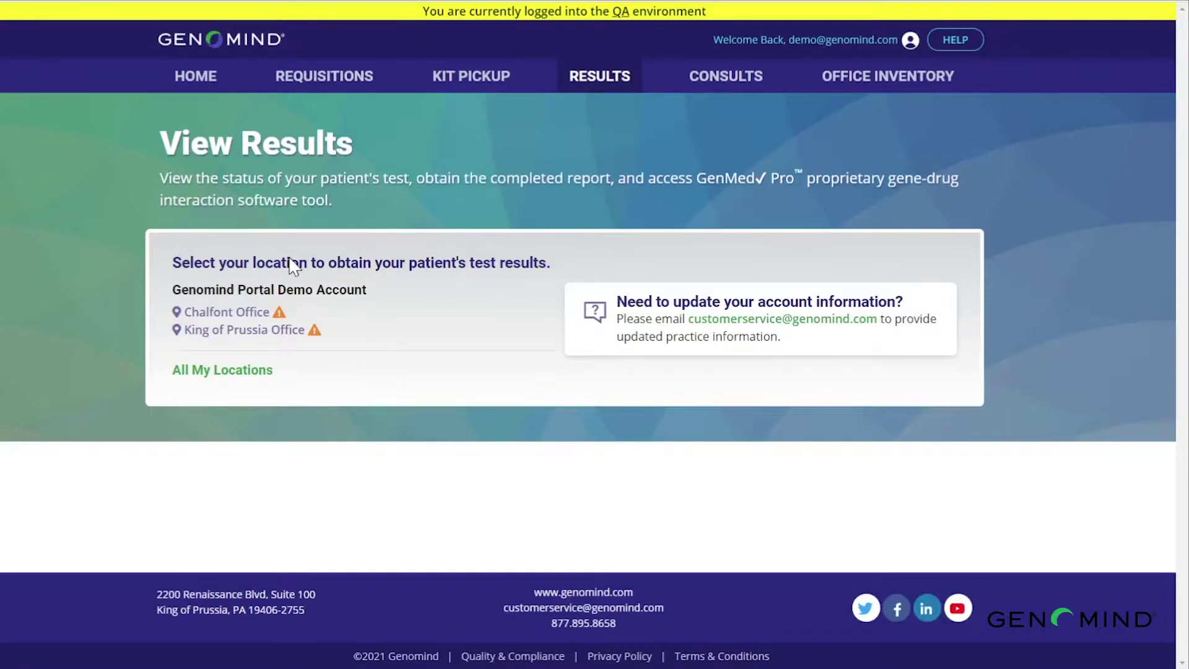
# Filter results to King of Prussia Office and open the patient with the red H GenMed alert
pyautogui.click(248, 329)
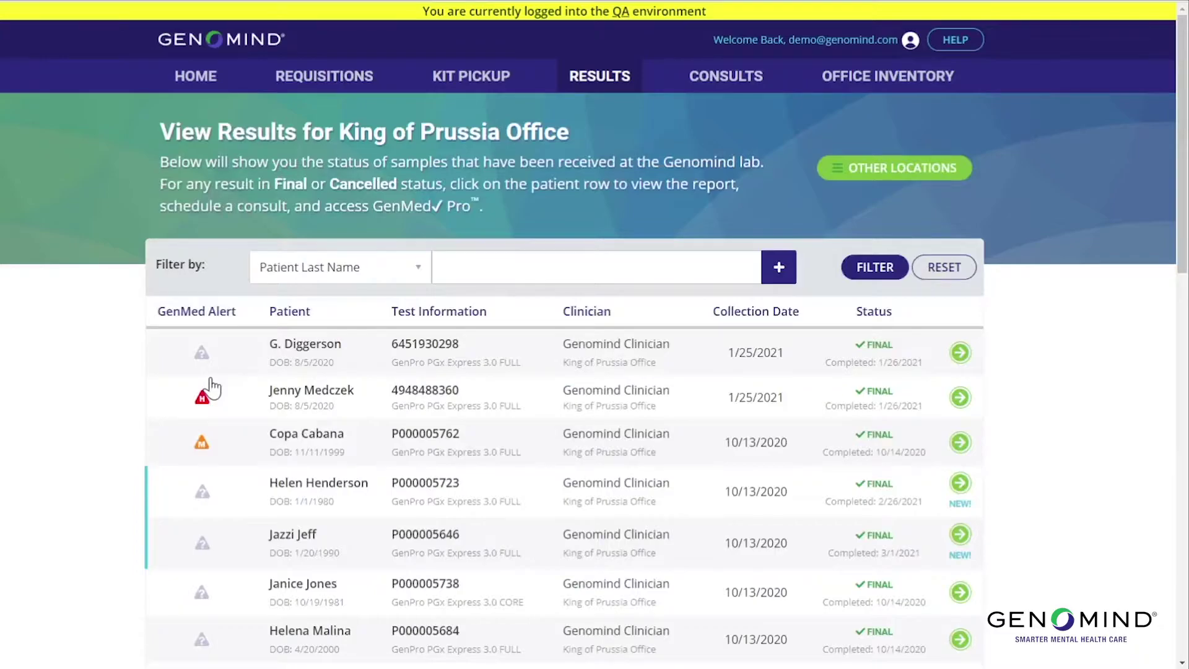
pyautogui.scroll(-2, 210, 387)
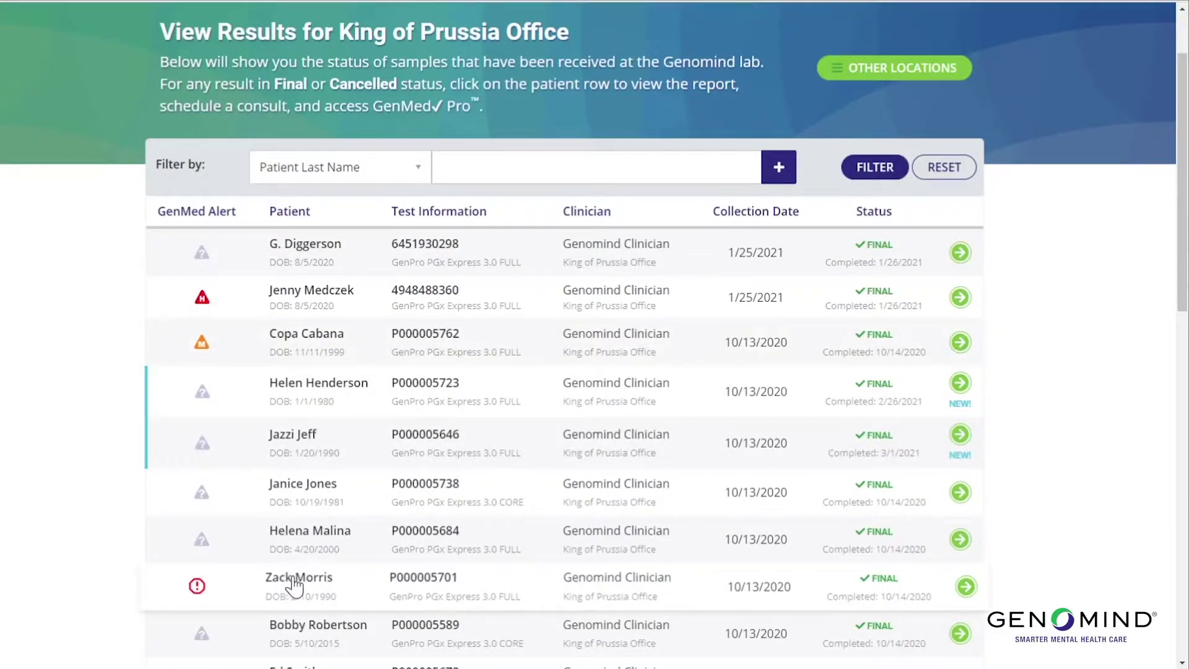
pyautogui.moveTo(194, 303)
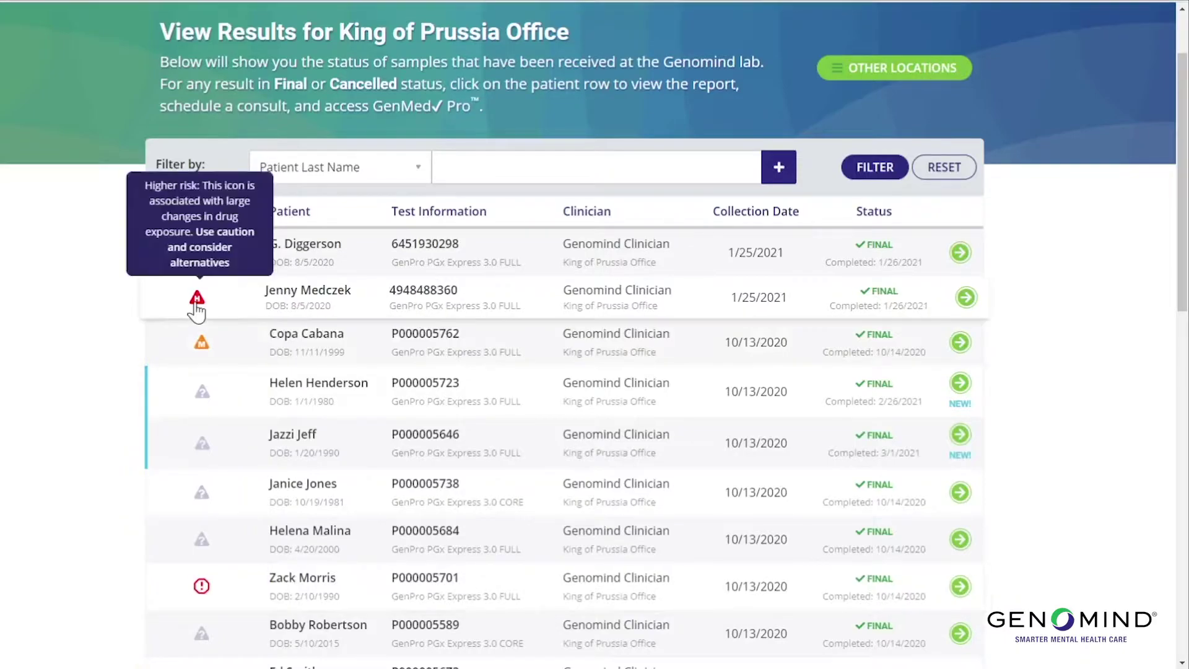
pyautogui.moveTo(198, 350)
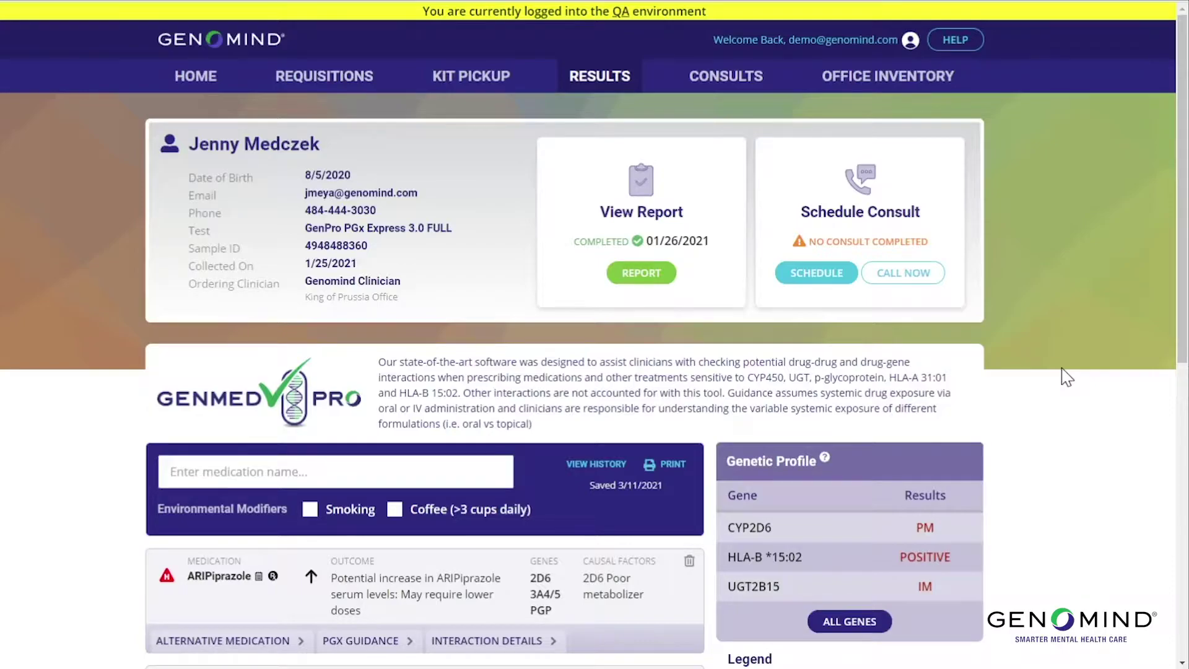
pyautogui.scroll(-2, 1066, 376)
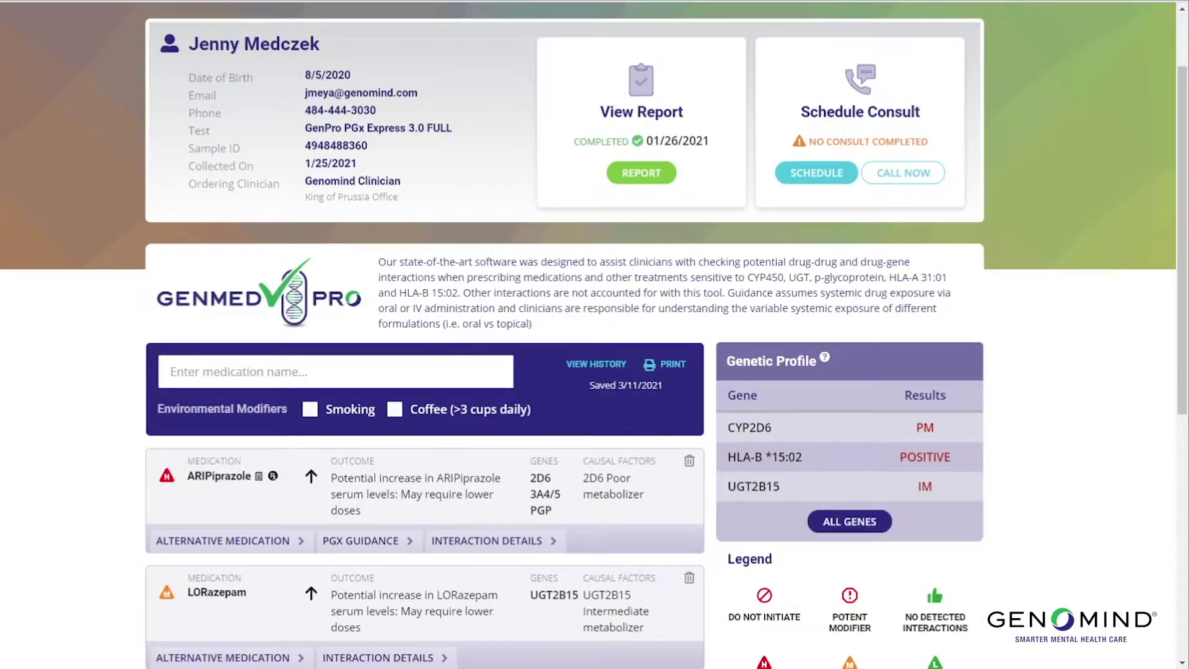
pyautogui.scroll(-4, 442, 505)
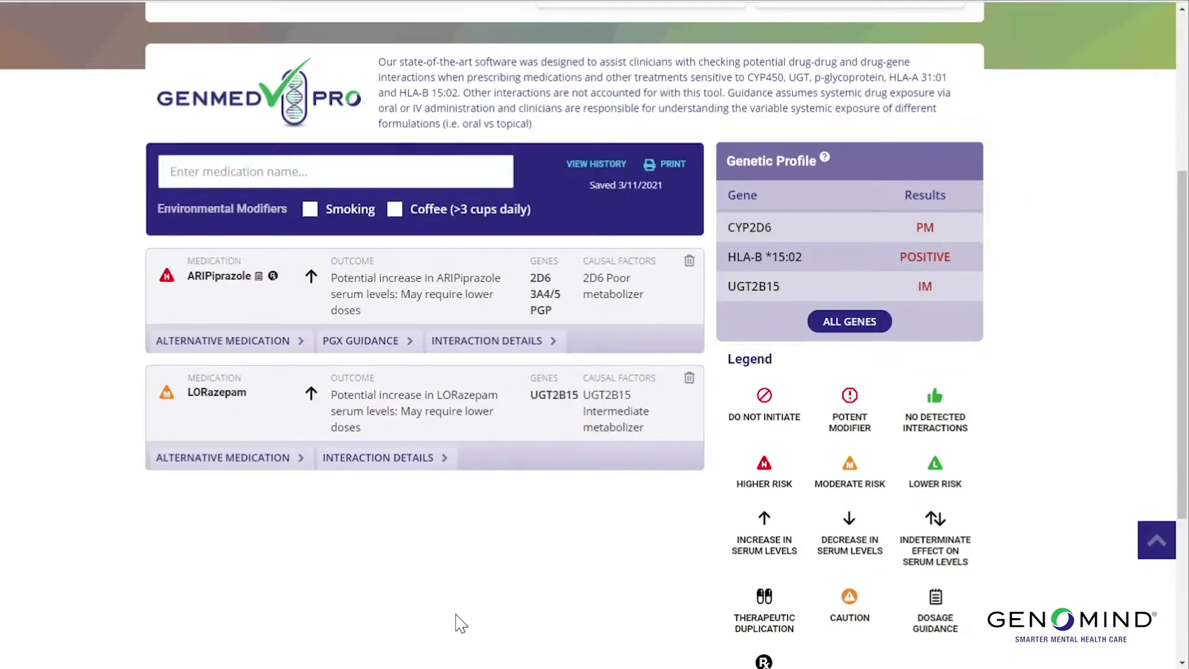
pyautogui.click(863, 323)
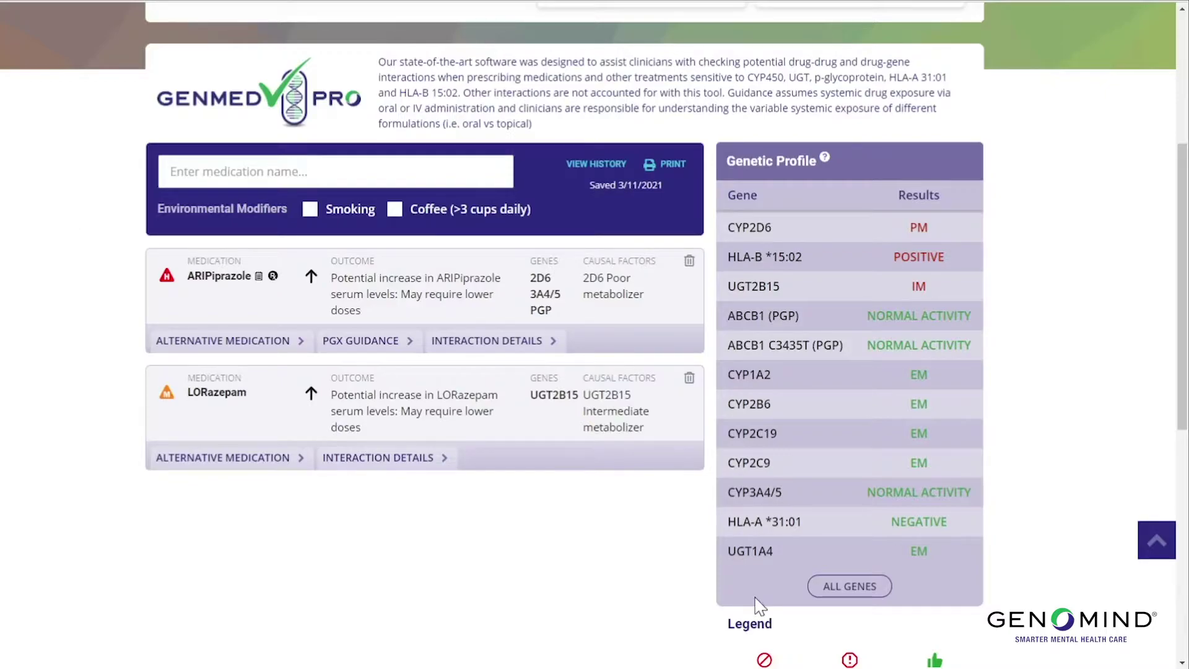
pyautogui.click(844, 590)
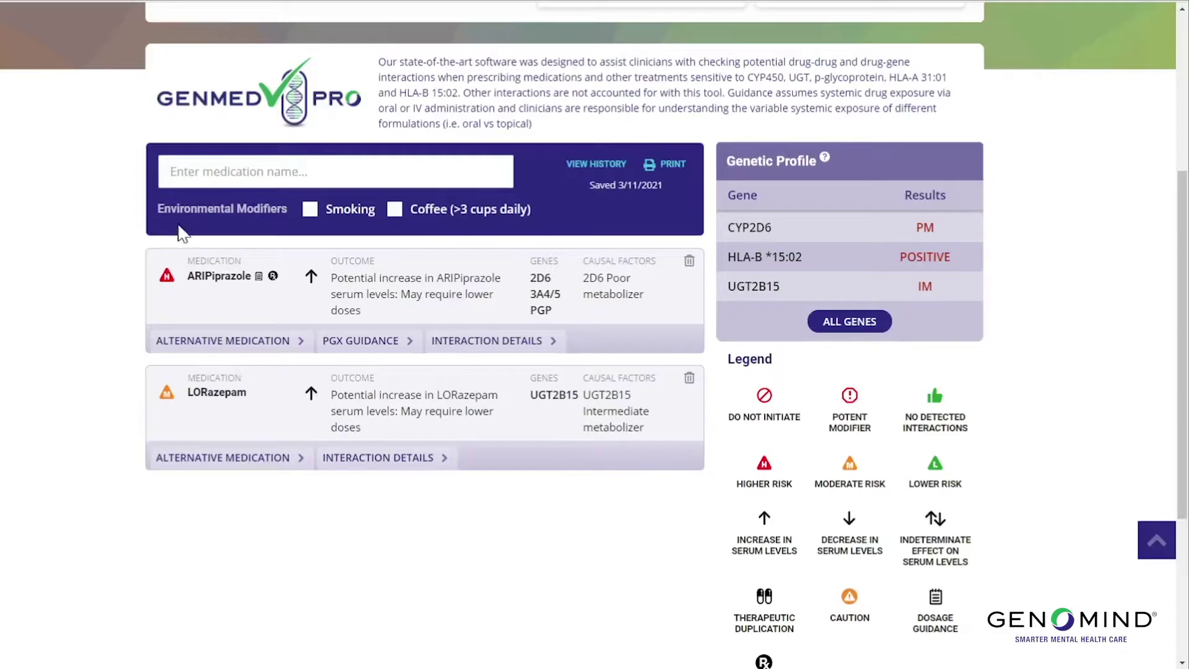
pyautogui.write('ibuprofen')
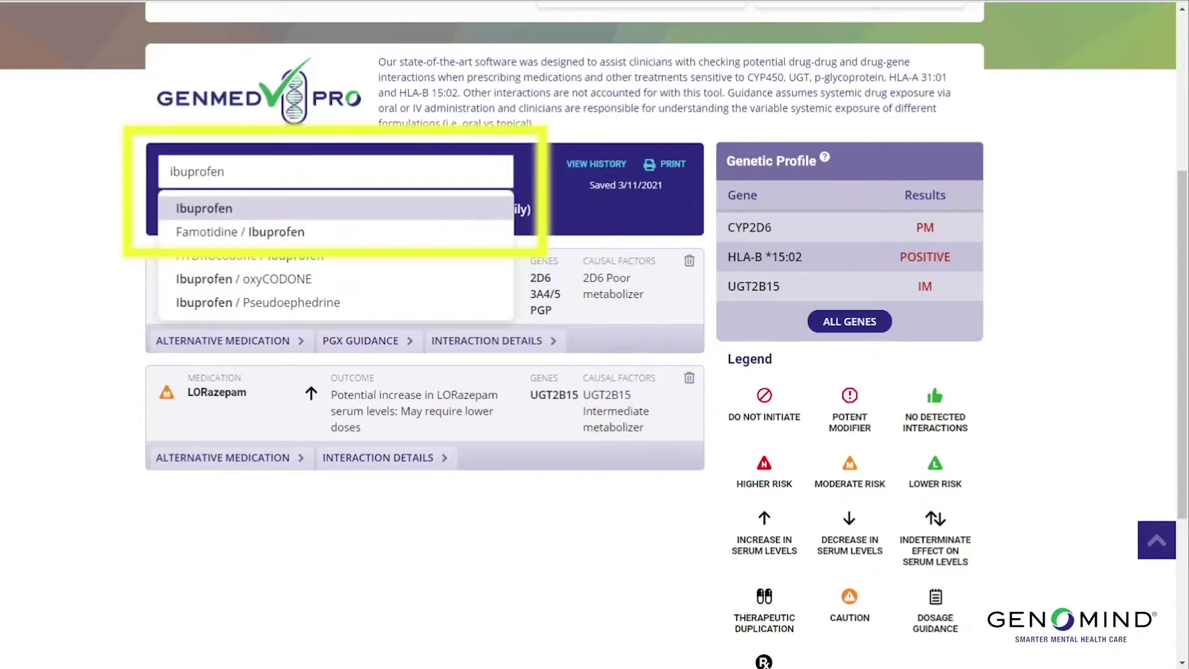
pyautogui.hotkey('ctrl', 'a')
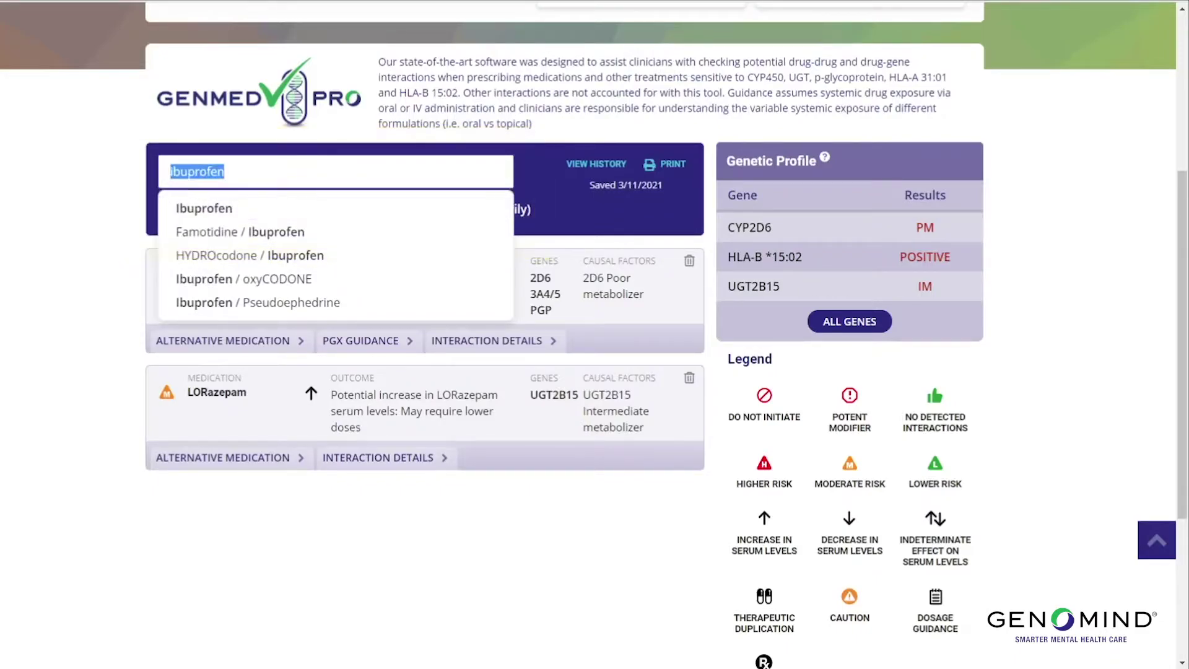
pyautogui.press('BackSpace')
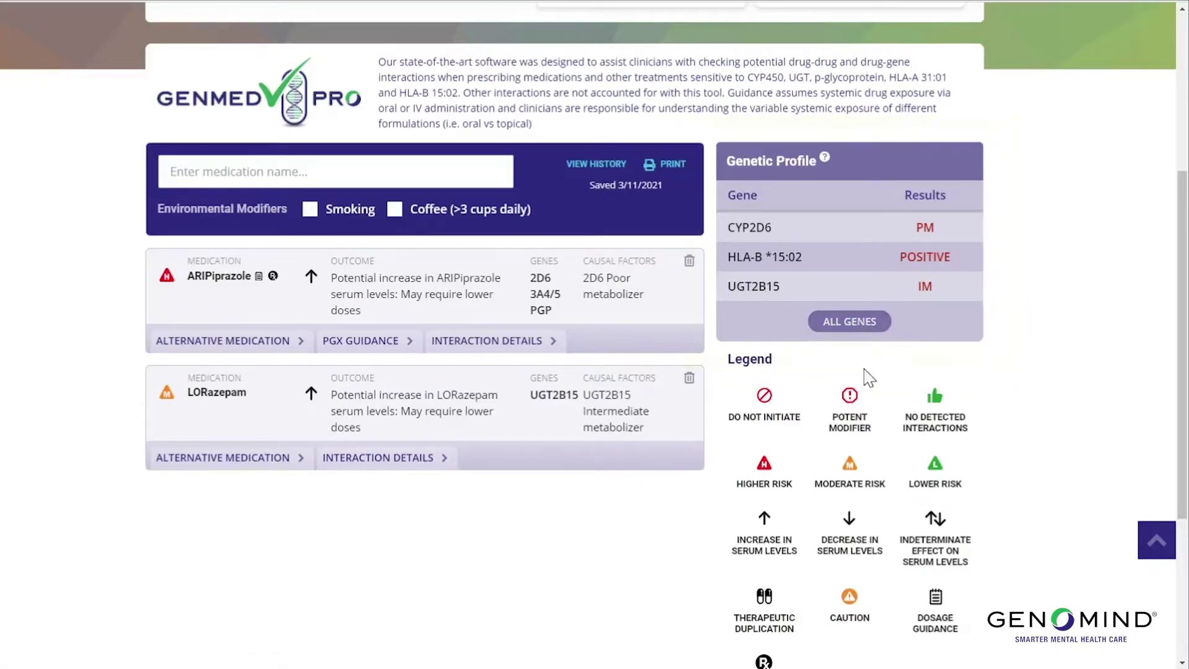
pyautogui.click(860, 323)
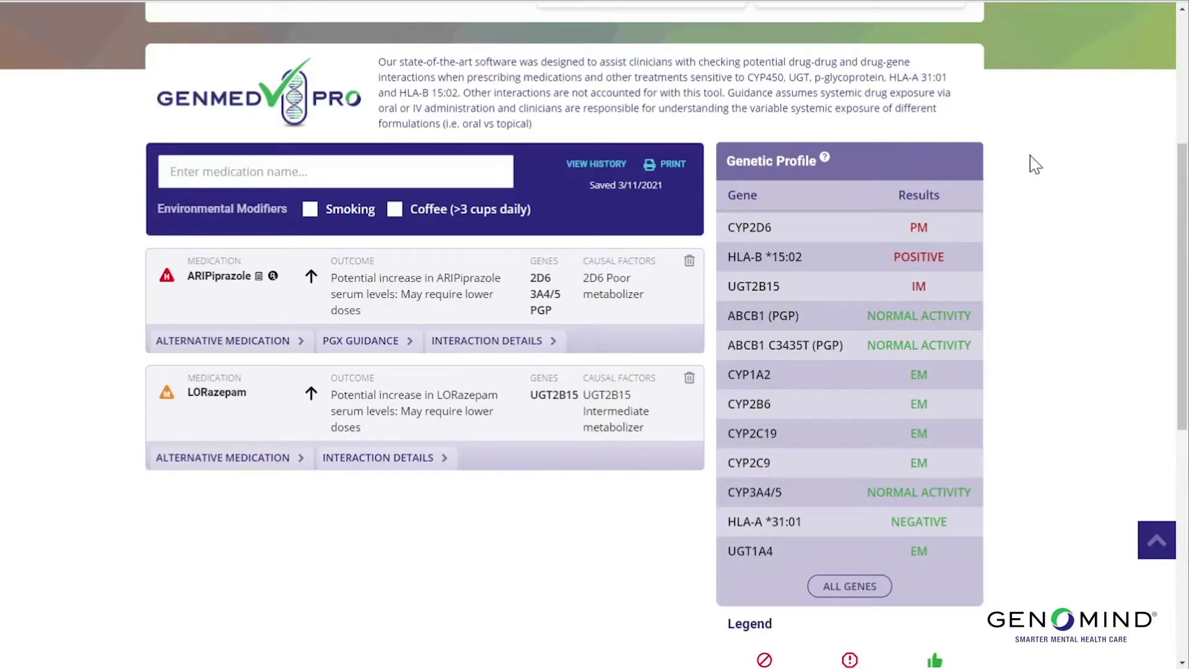
pyautogui.click(849, 586)
pyautogui.scroll(-2, 1127, 261)
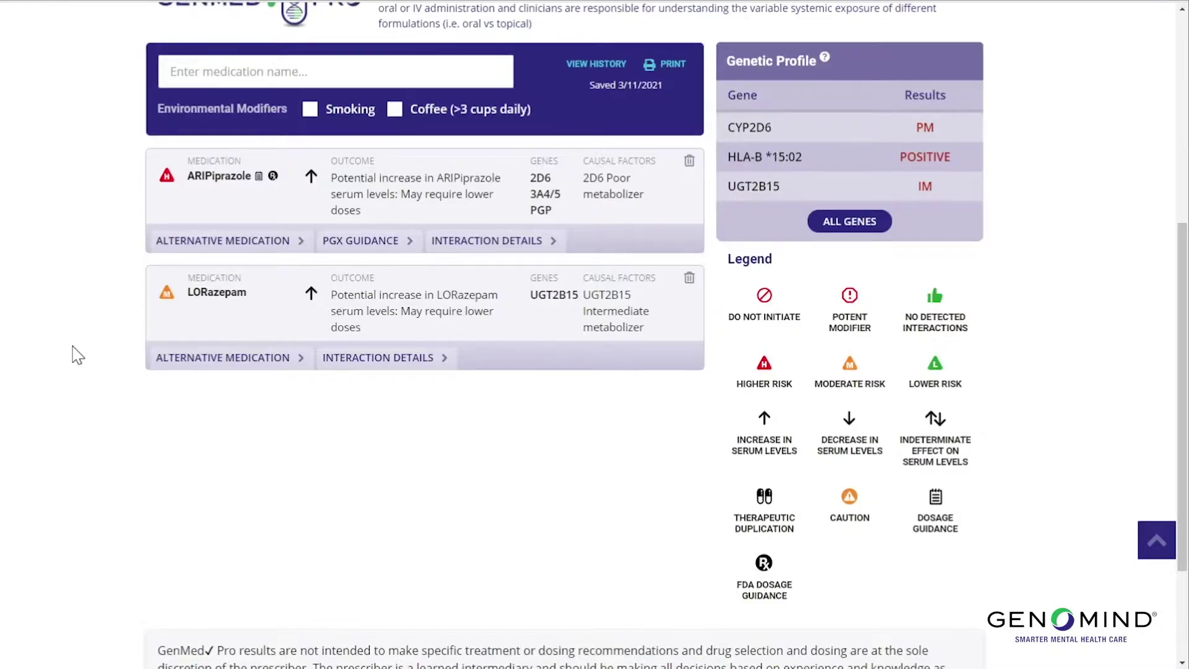
pyautogui.scroll(2, 72, 355)
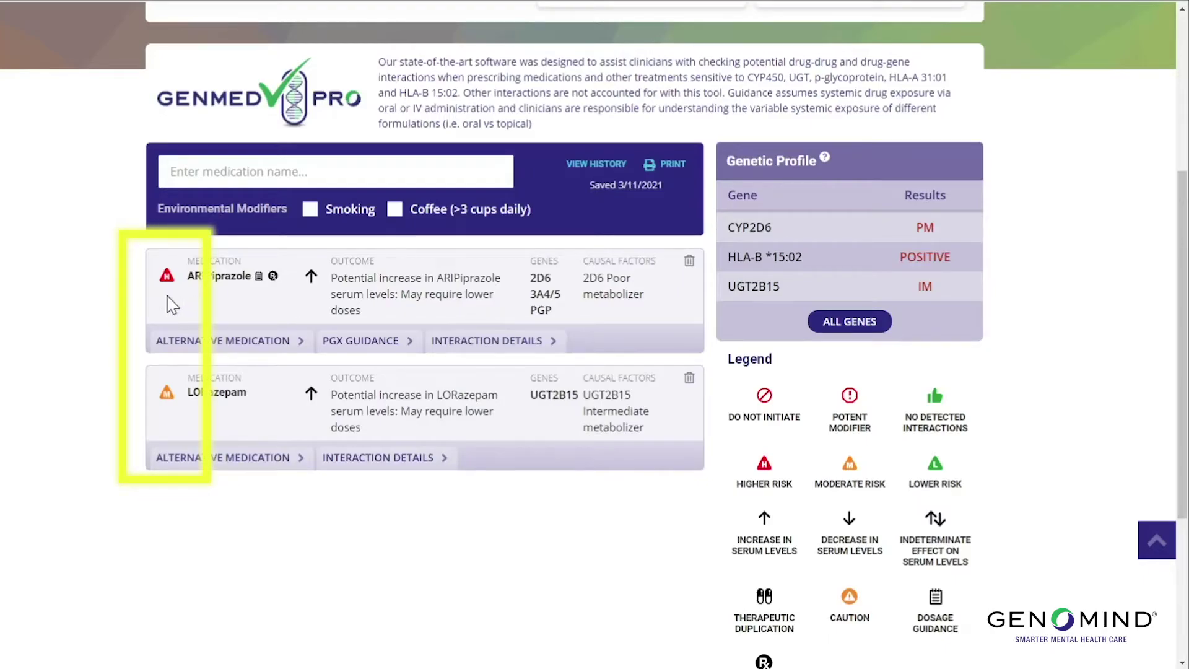
pyautogui.moveTo(311, 285)
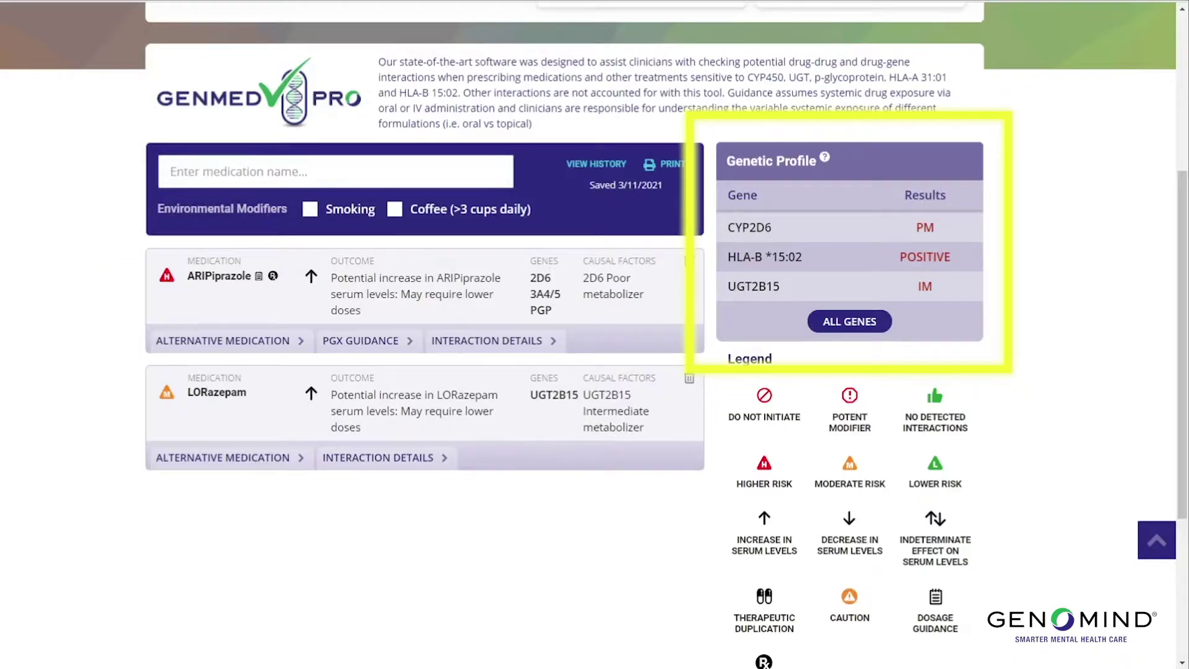
pyautogui.moveTo(935, 241)
pyautogui.moveTo(925, 286)
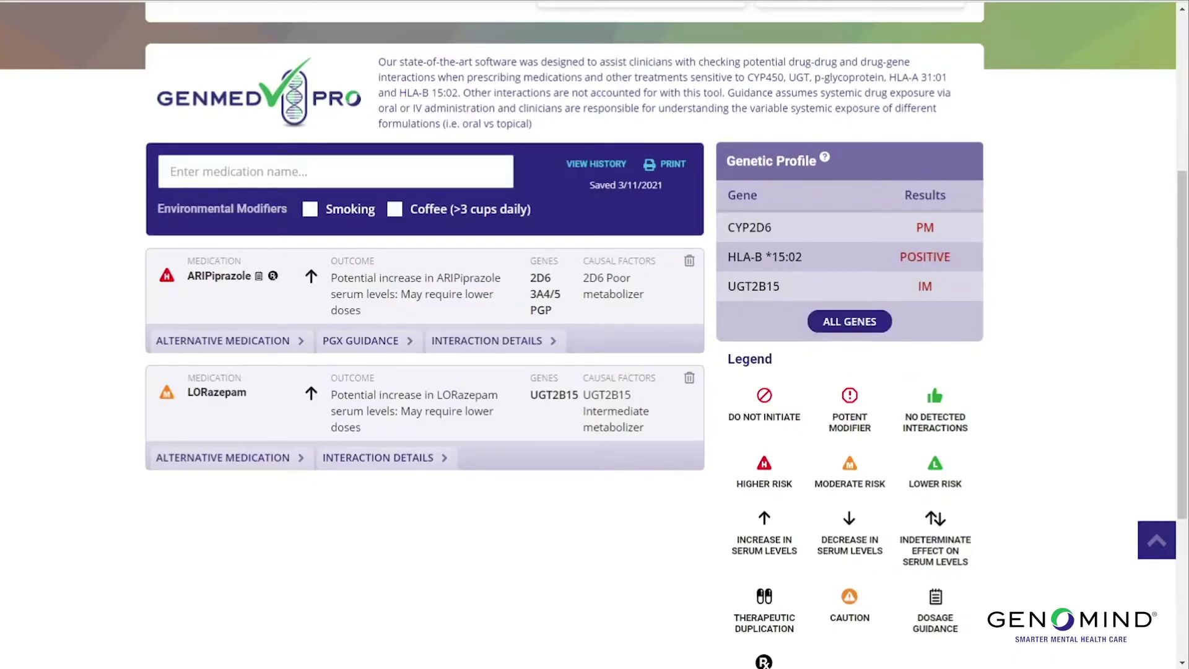
pyautogui.moveTo(166, 284)
pyautogui.moveTo(167, 397)
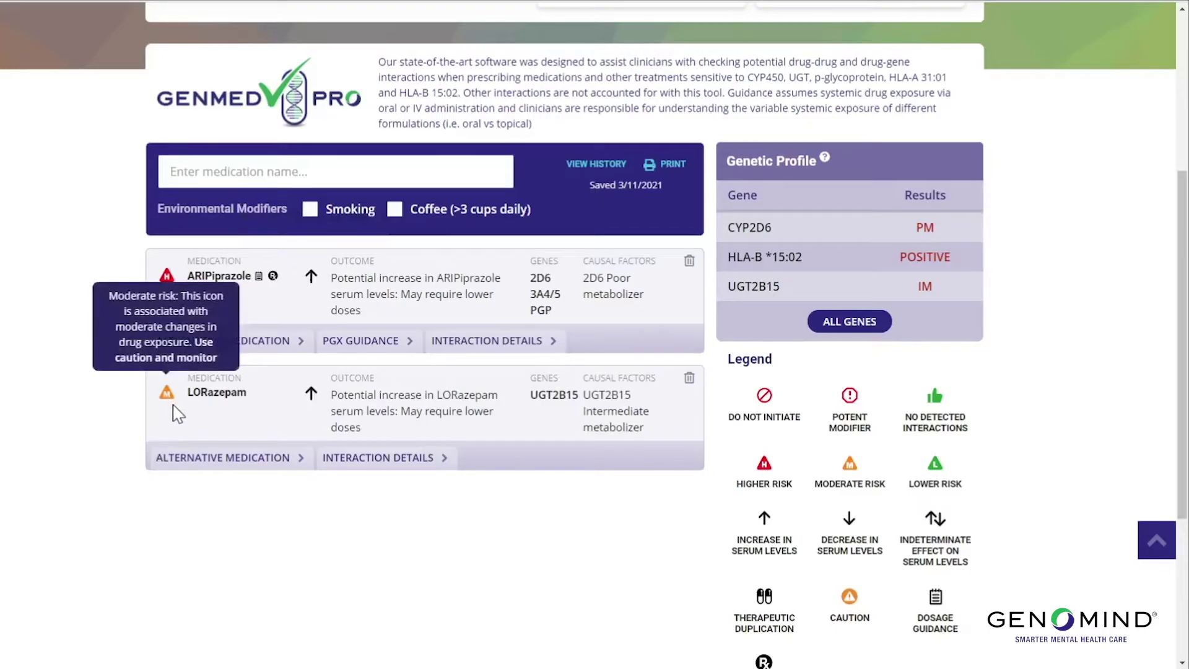
pyautogui.moveTo(312, 402)
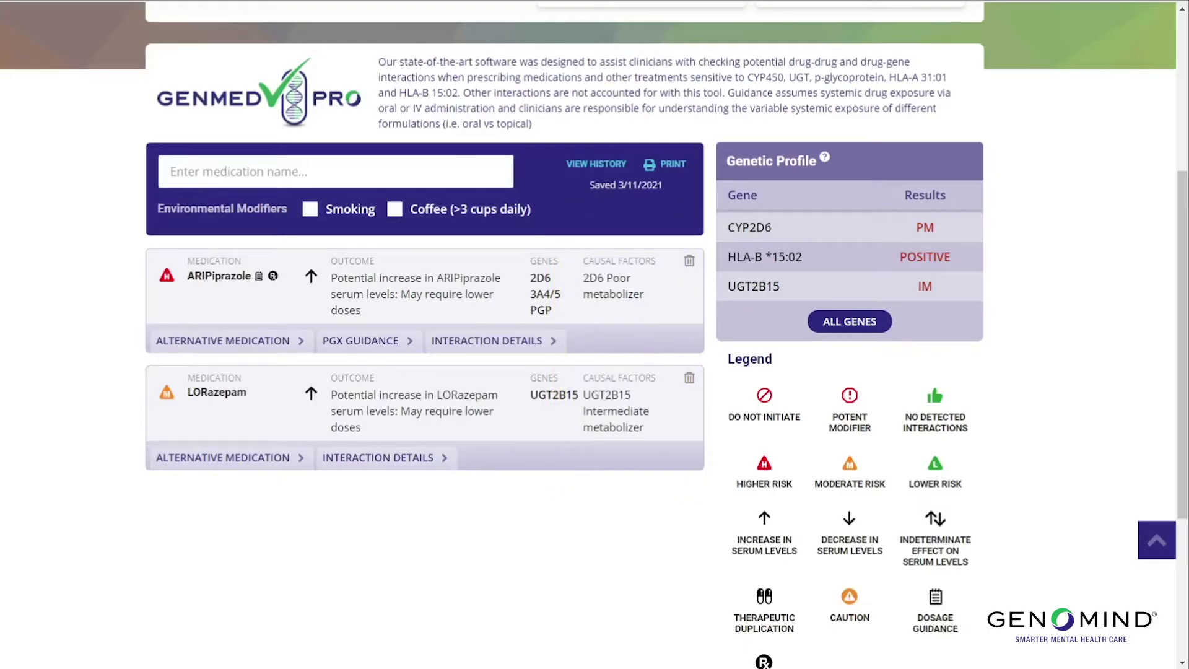
pyautogui.click(551, 349)
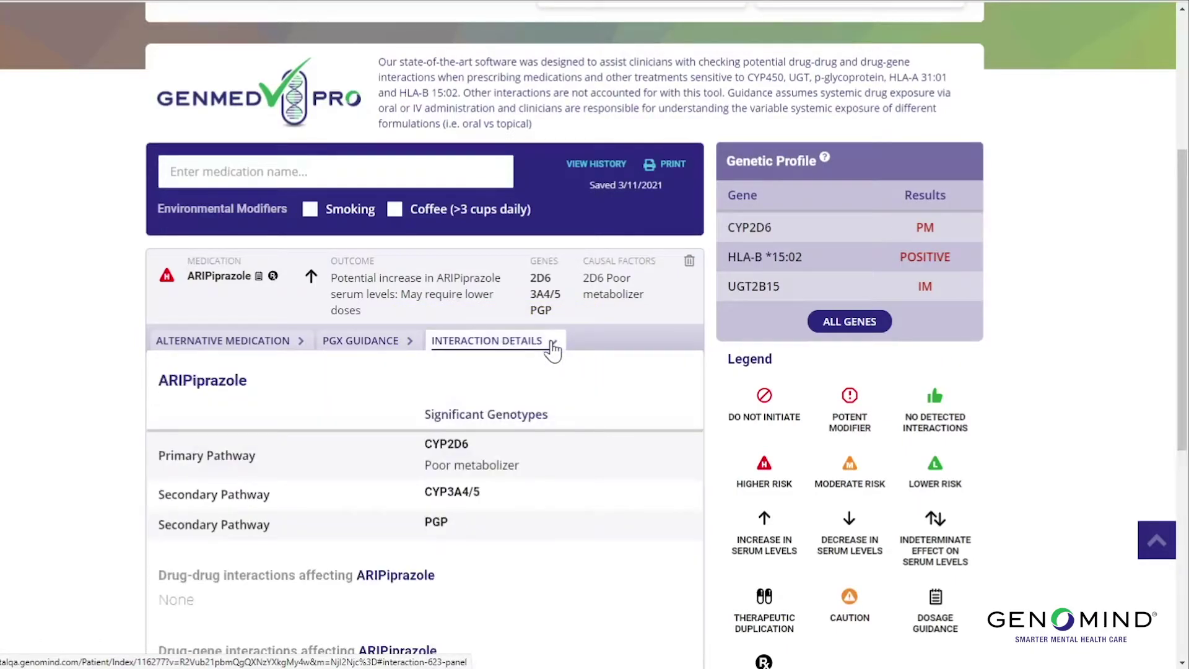
pyautogui.click(551, 350)
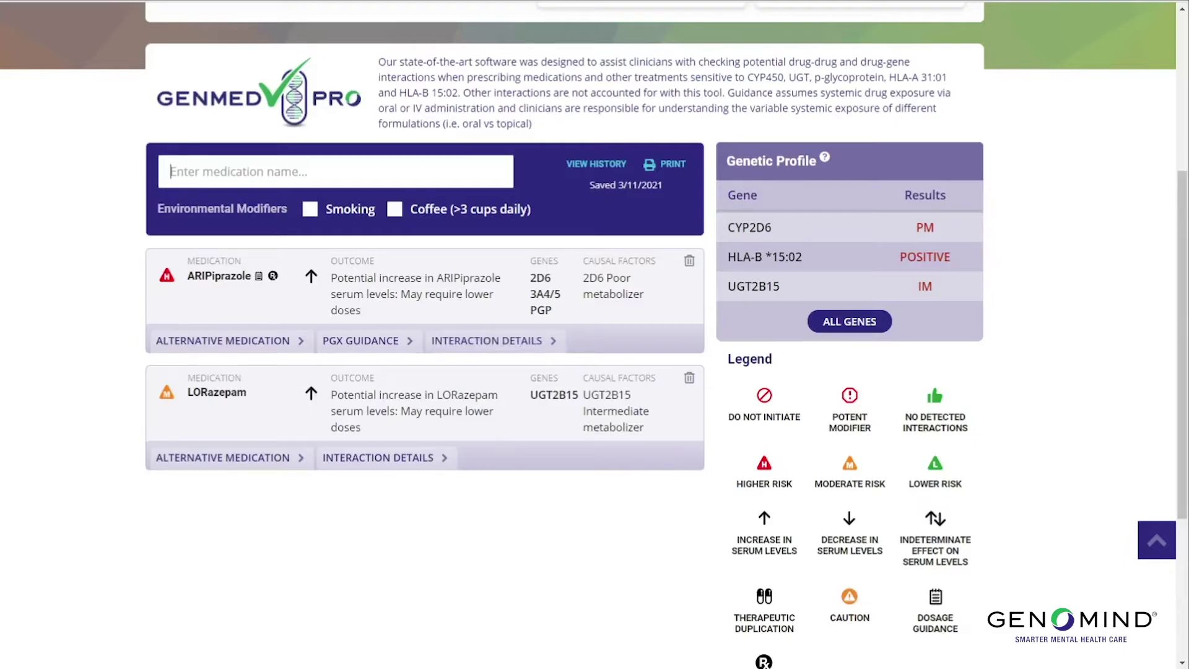
# Add Valproate to the medications and confirm LORazepam's interaction details list Valproate as an inhibitor
pyautogui.write('valpro')
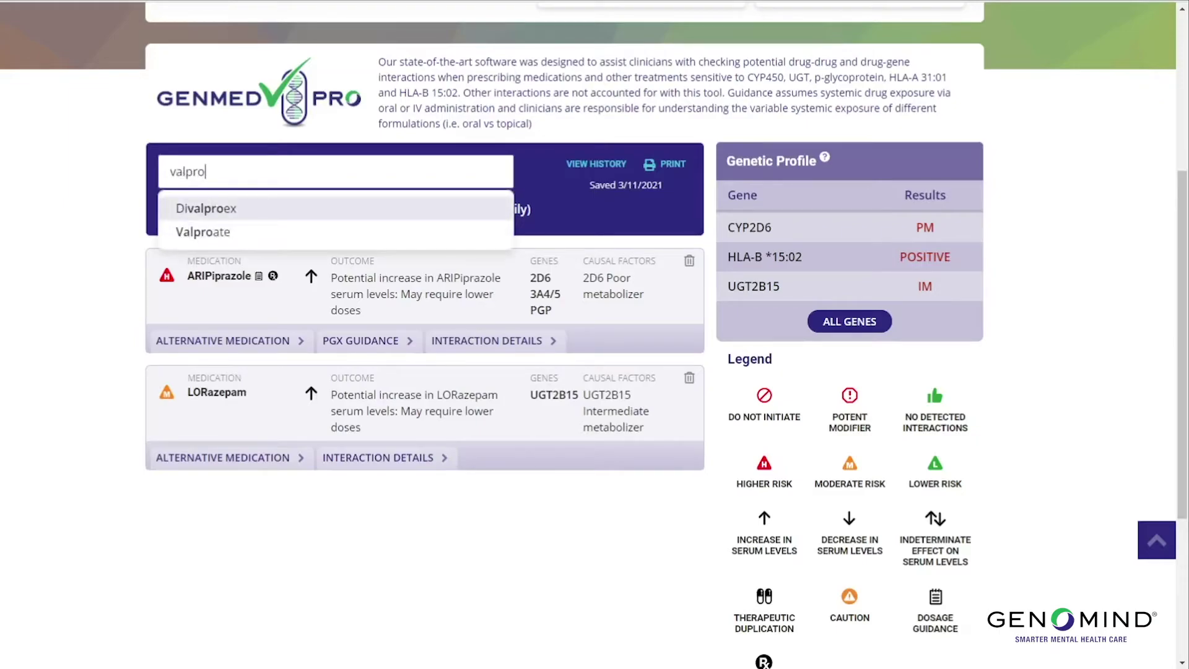
pyautogui.press('Return')
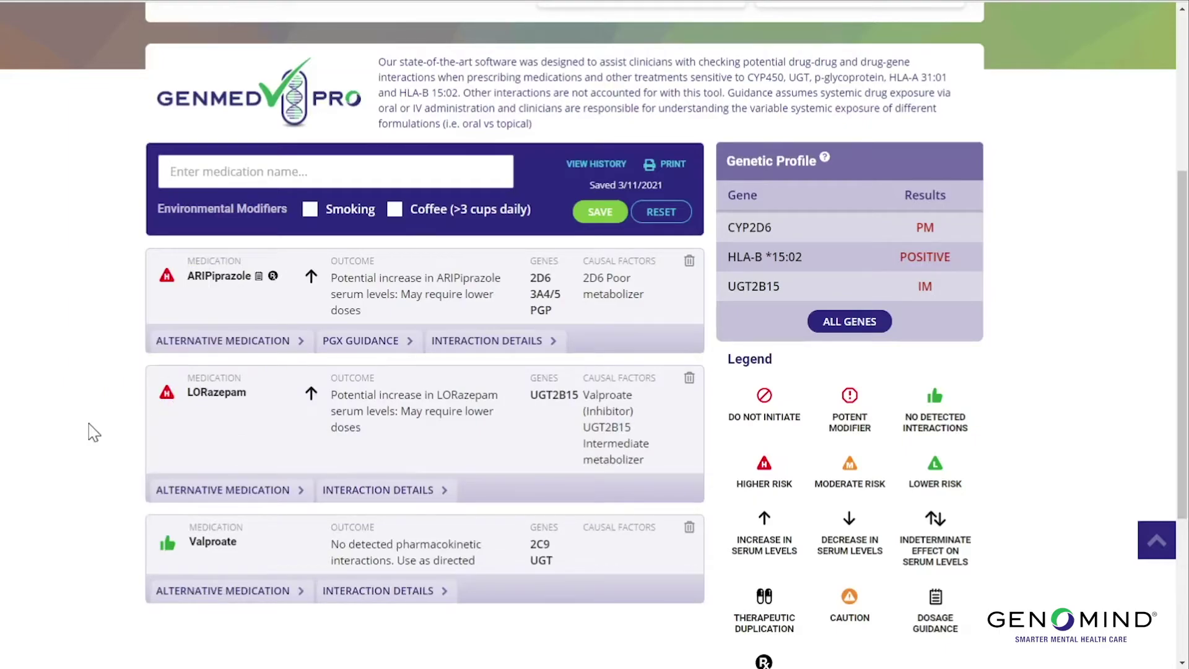
pyautogui.click(328, 491)
pyautogui.scroll(-5, 560, 503)
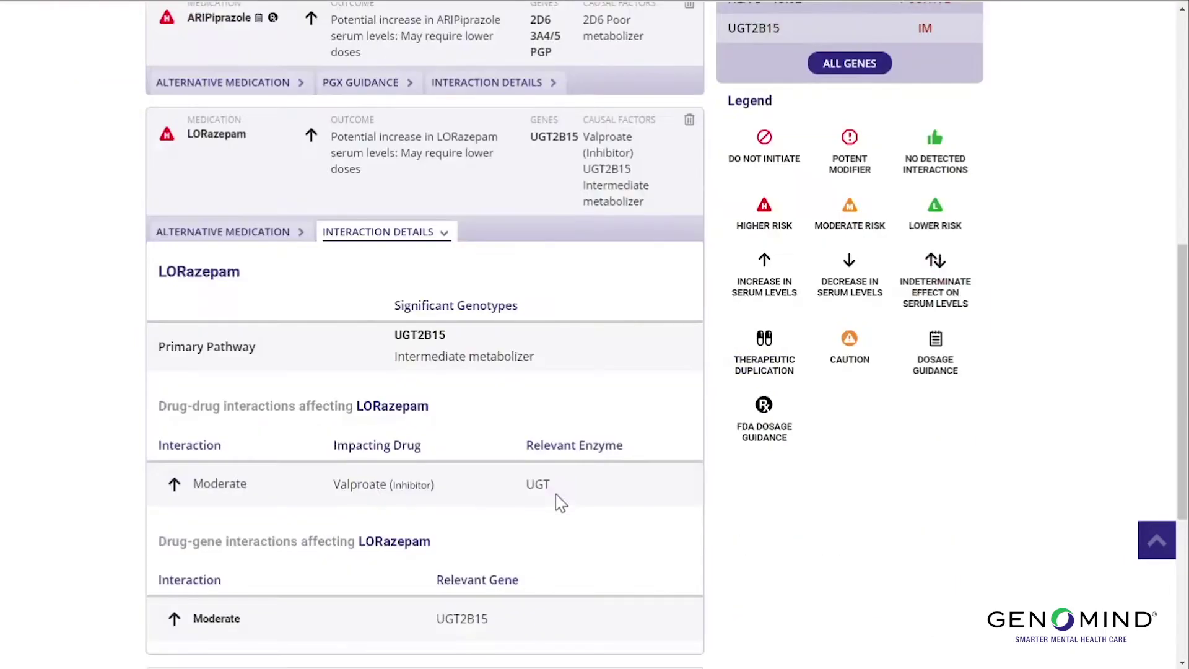
pyautogui.scroll(-3, 561, 503)
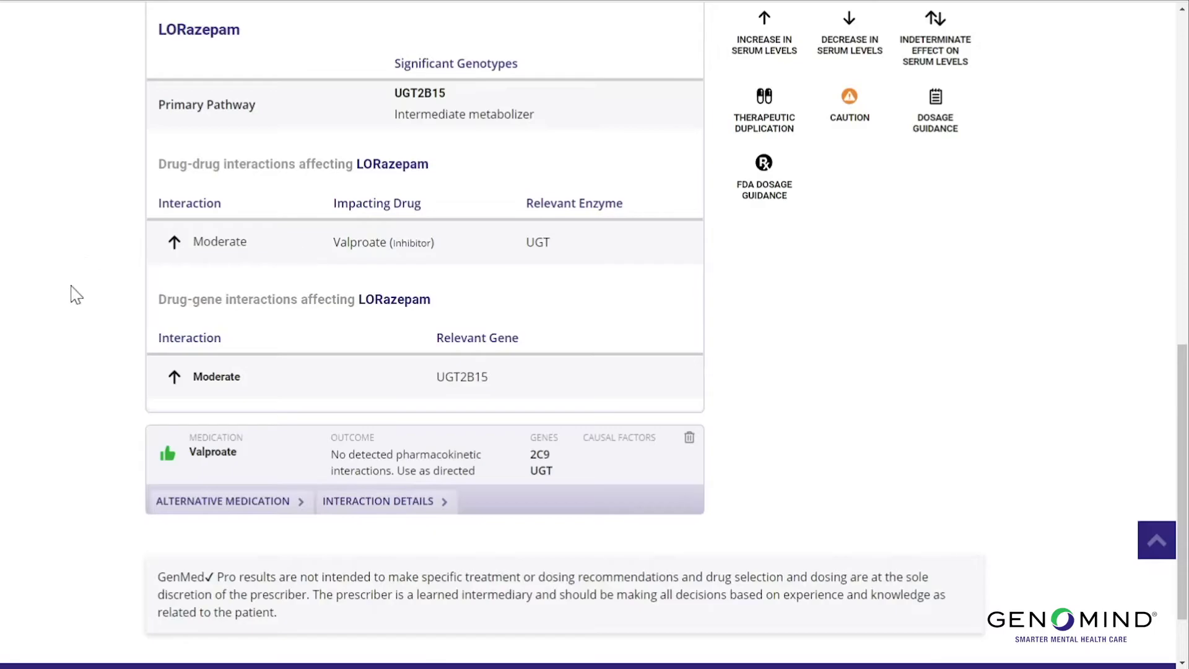
pyautogui.scroll(2, 75, 295)
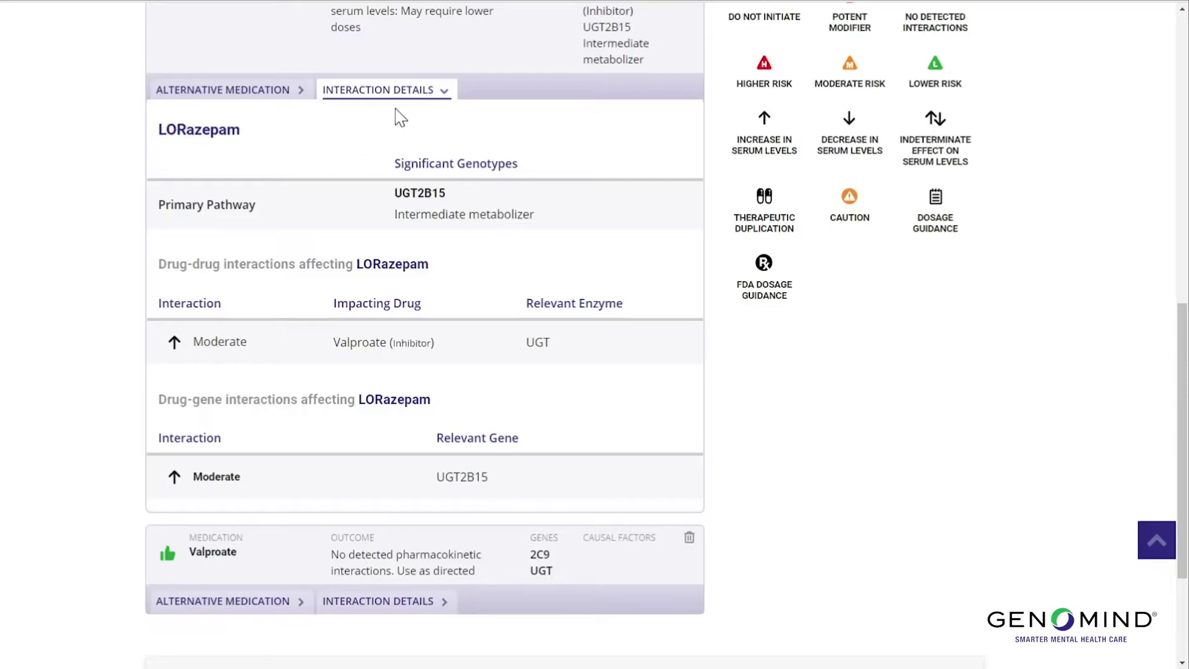
pyautogui.click(402, 93)
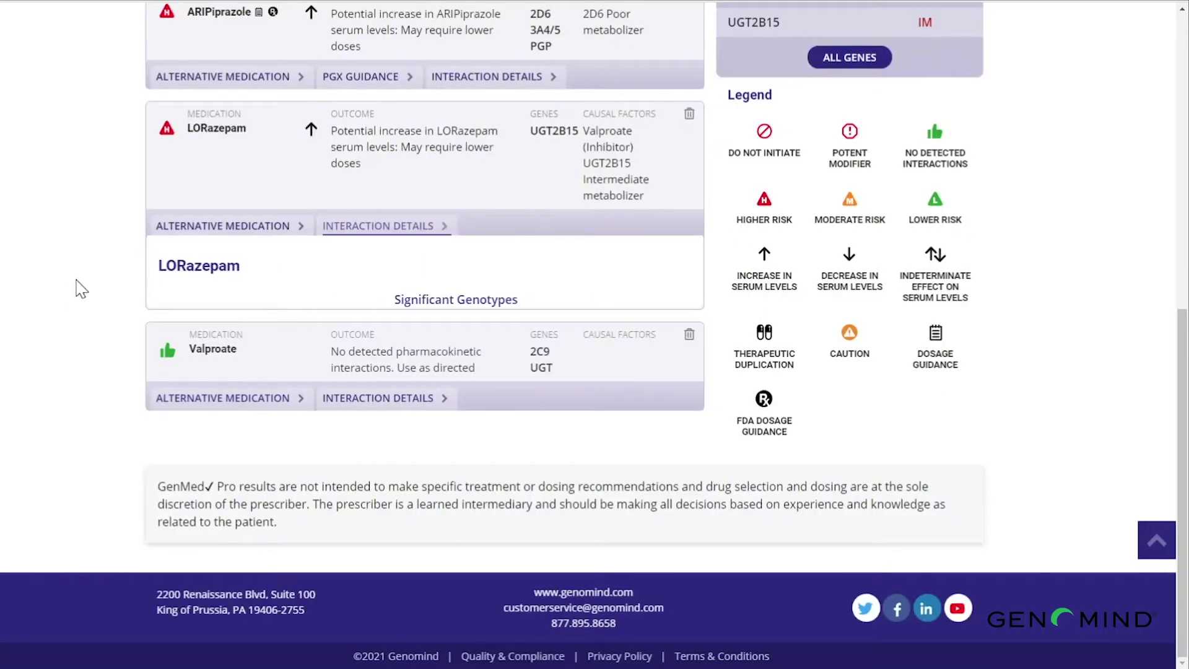
pyautogui.scroll(2, 81, 288)
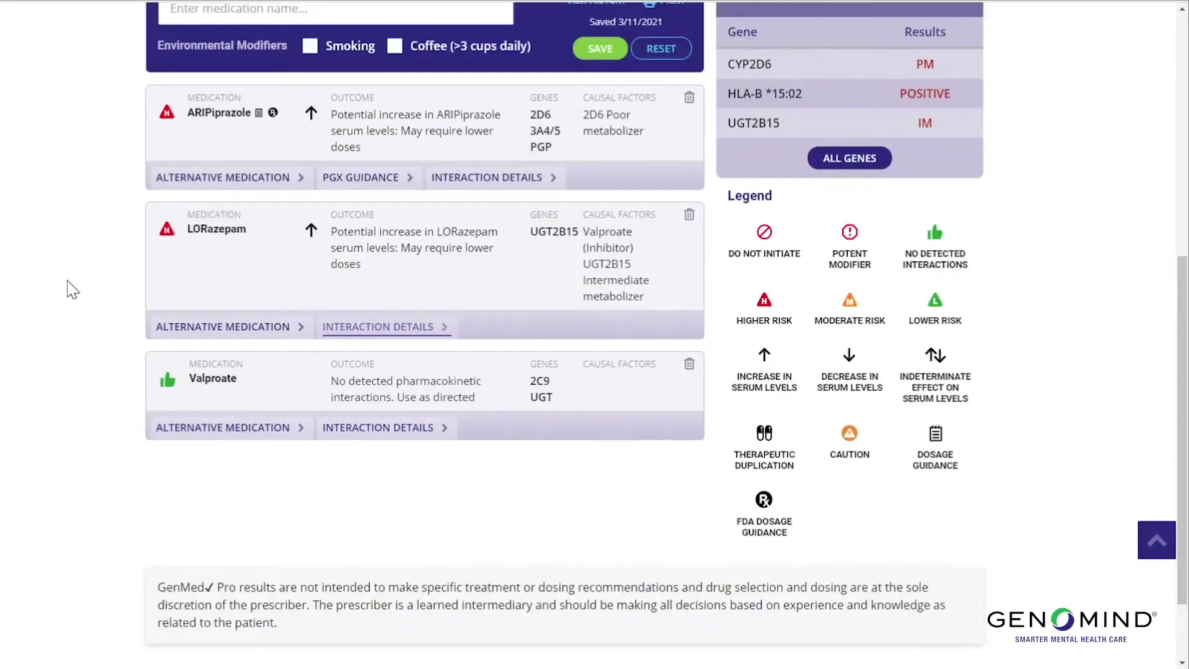
pyautogui.scroll(2, 72, 289)
pyautogui.scroll(2, 73, 289)
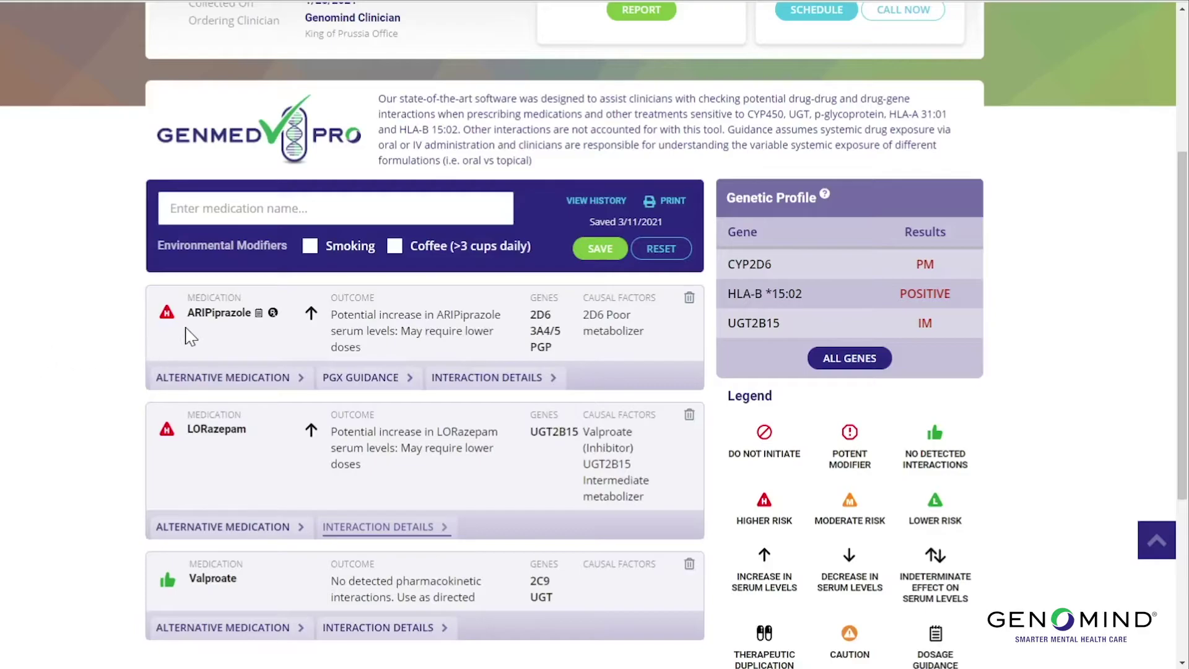
pyautogui.moveTo(167, 325)
# Show ARIPiprazole's PGX dosage guidance and highlight the FDA advice to give a 50% dose
pyautogui.click(408, 382)
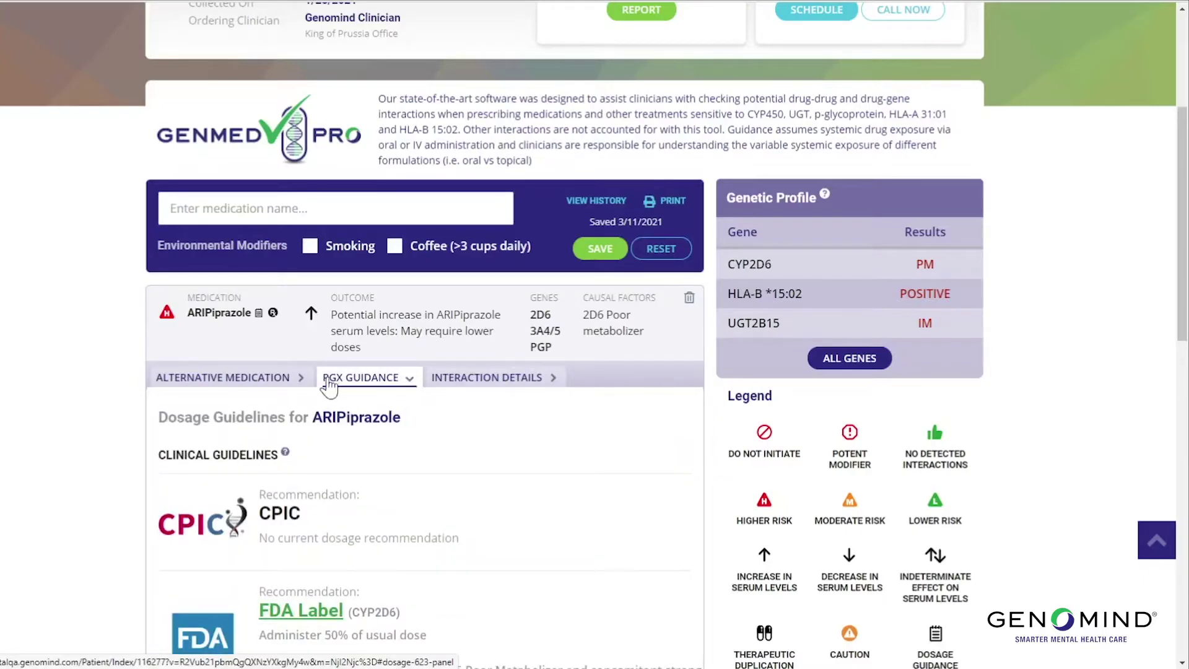
pyautogui.scroll(-2, 405, 391)
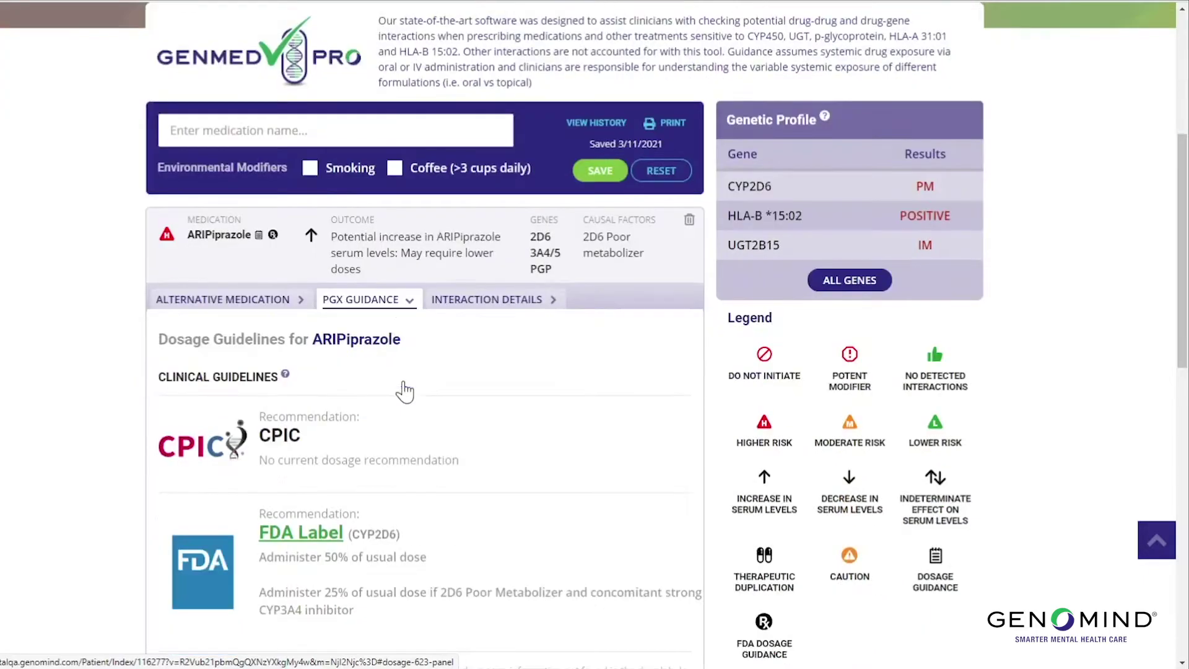
pyautogui.scroll(-4, 406, 391)
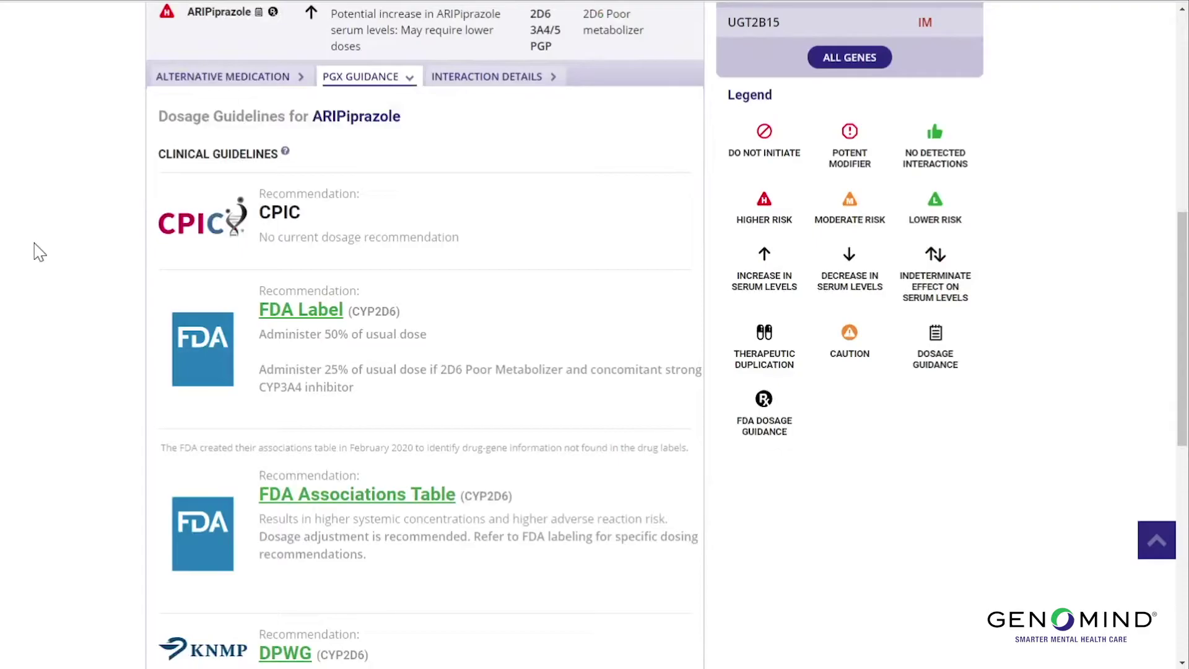
pyautogui.scroll(-2, 39, 252)
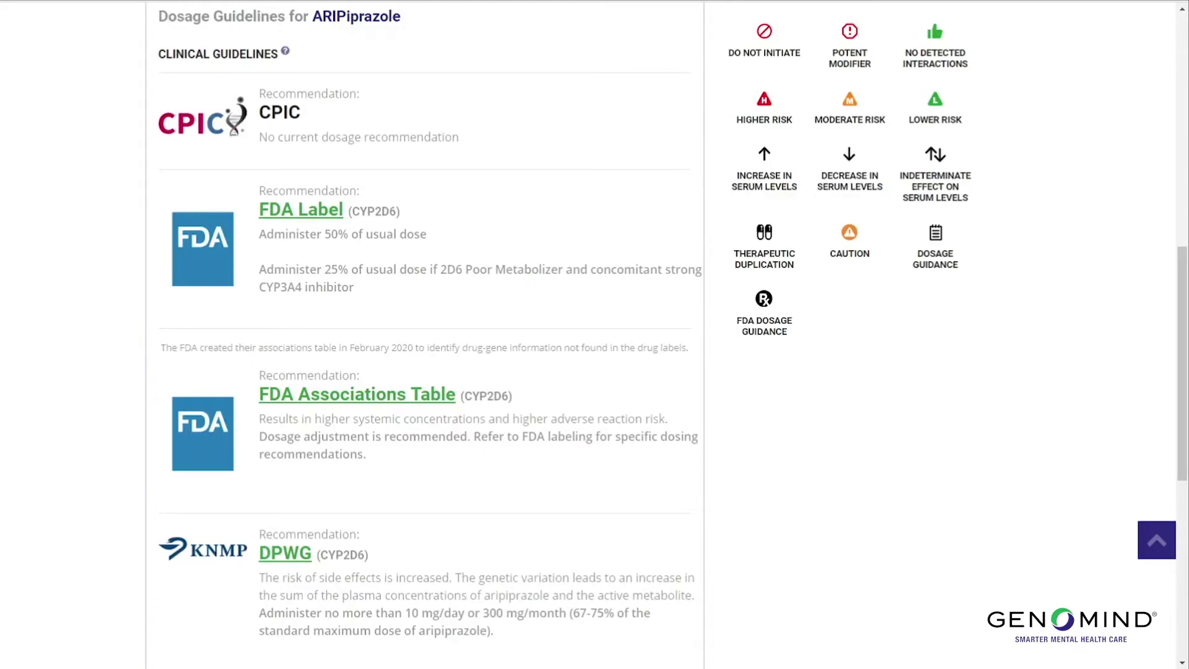
pyautogui.moveTo(259, 234); pyautogui.dragTo(433, 247)
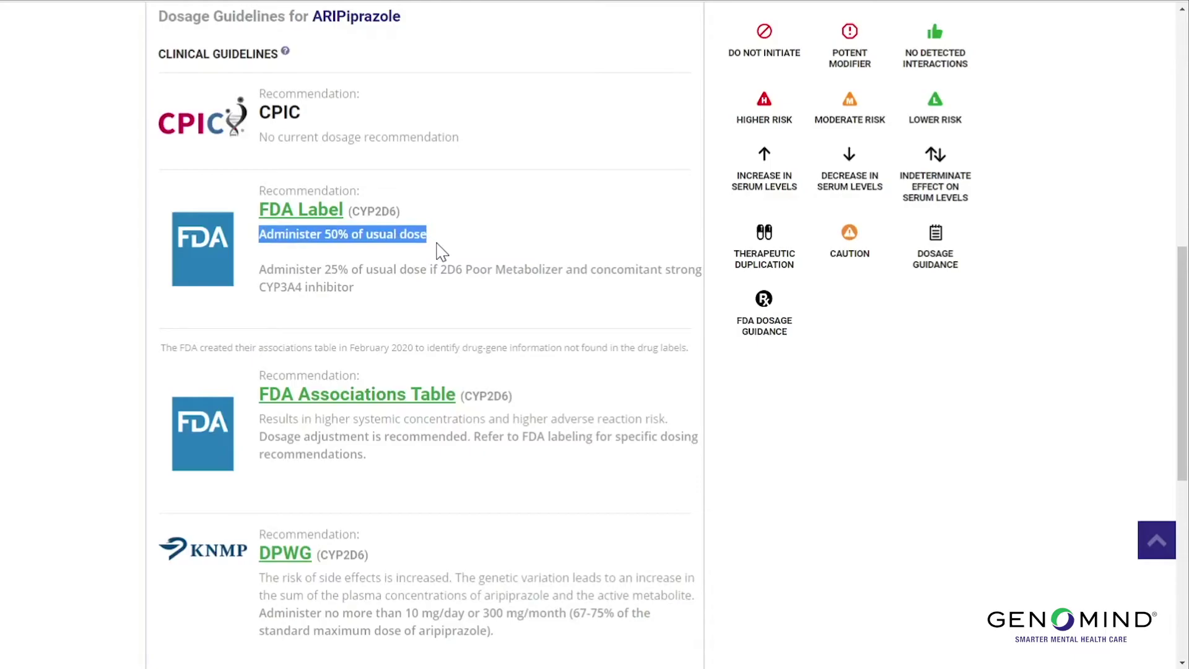
pyautogui.click(520, 241)
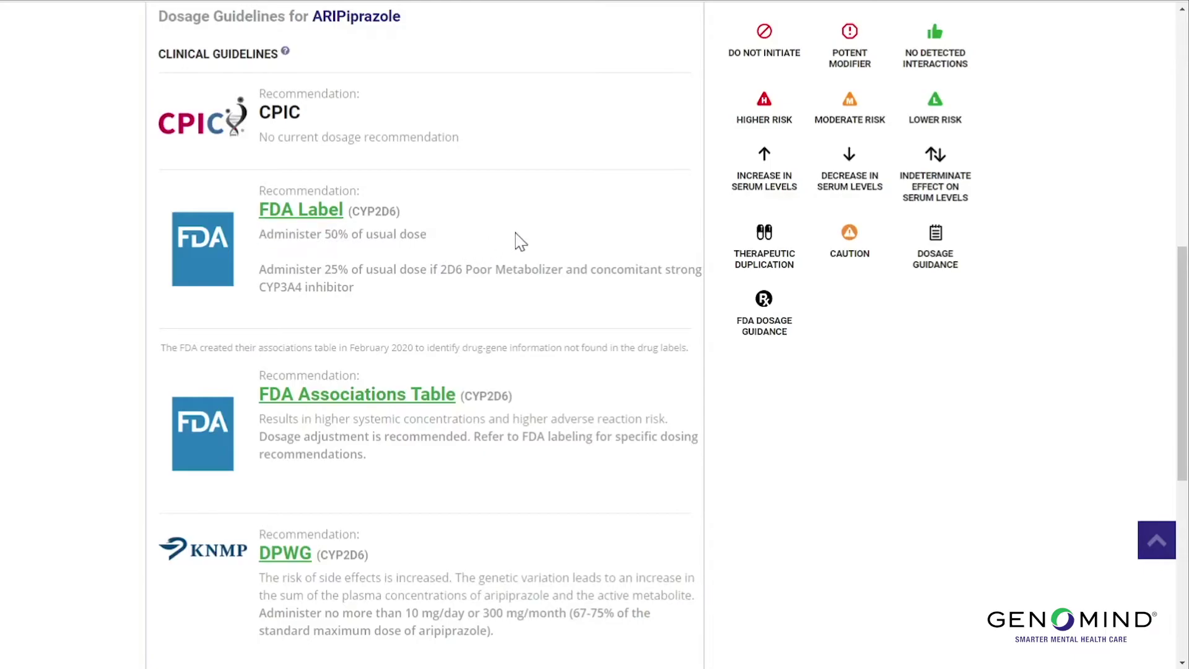
# Scroll further through the guidelines and highlight the DPWG maximum dose recommendation
pyautogui.scroll(3, 520, 241)
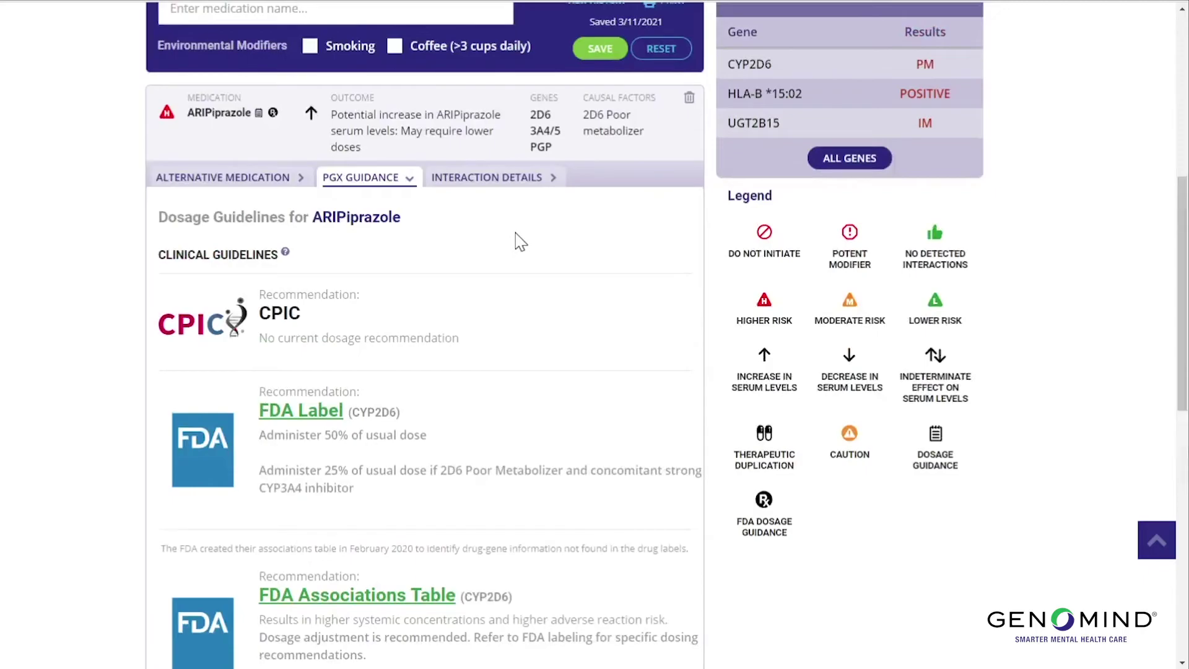
pyautogui.scroll(-3, 520, 242)
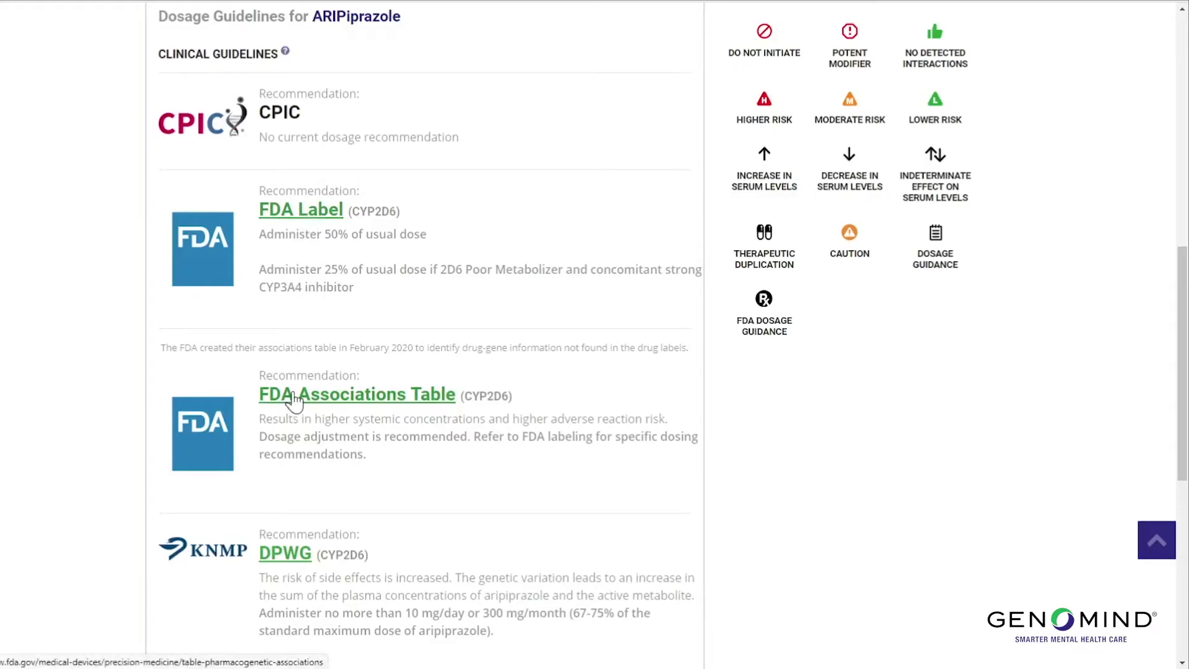
pyautogui.scroll(-2, 115, 376)
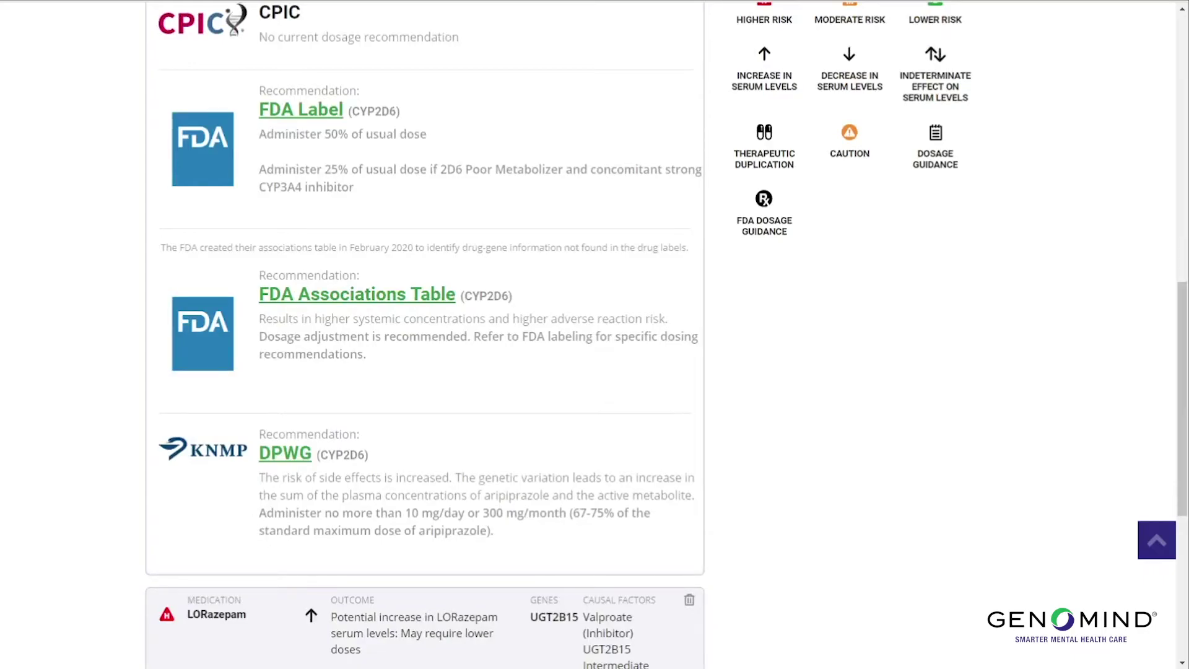
pyautogui.moveTo(265, 513); pyautogui.dragTo(563, 530)
pyautogui.click(112, 478)
# Collapse ARIPiprazole's dosage guidance and swap LORazepam for ALPRAZolam from LORazepam's alternative medications
pyautogui.scroll(6, 112, 477)
pyautogui.click(396, 279)
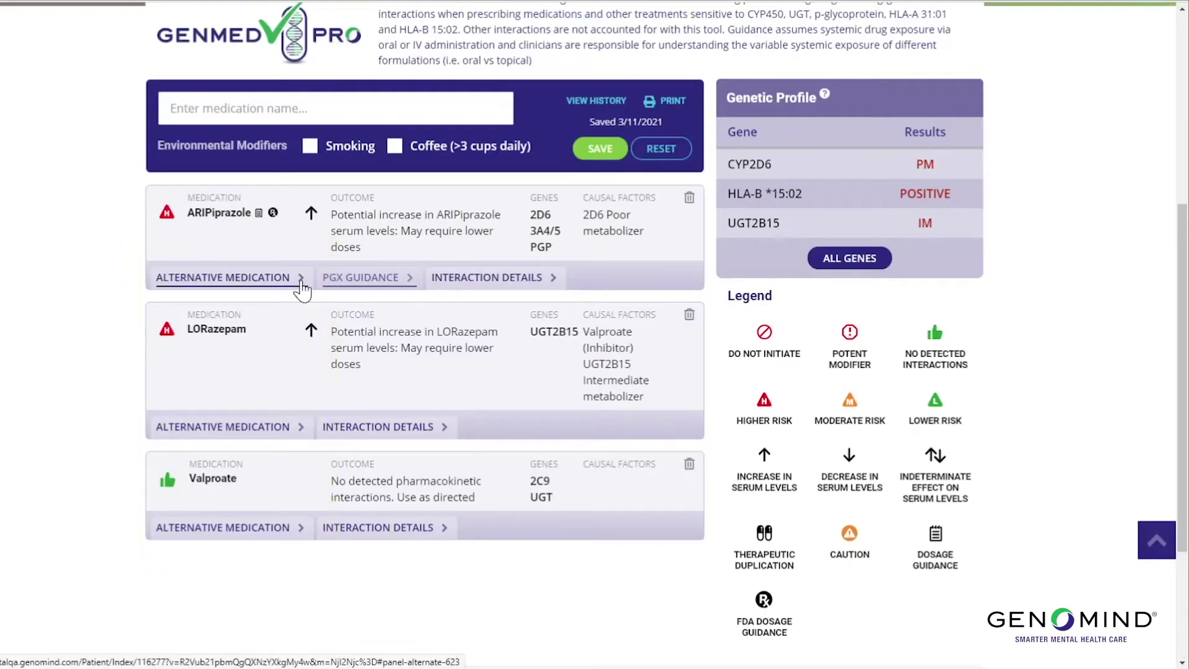
pyautogui.click(295, 441)
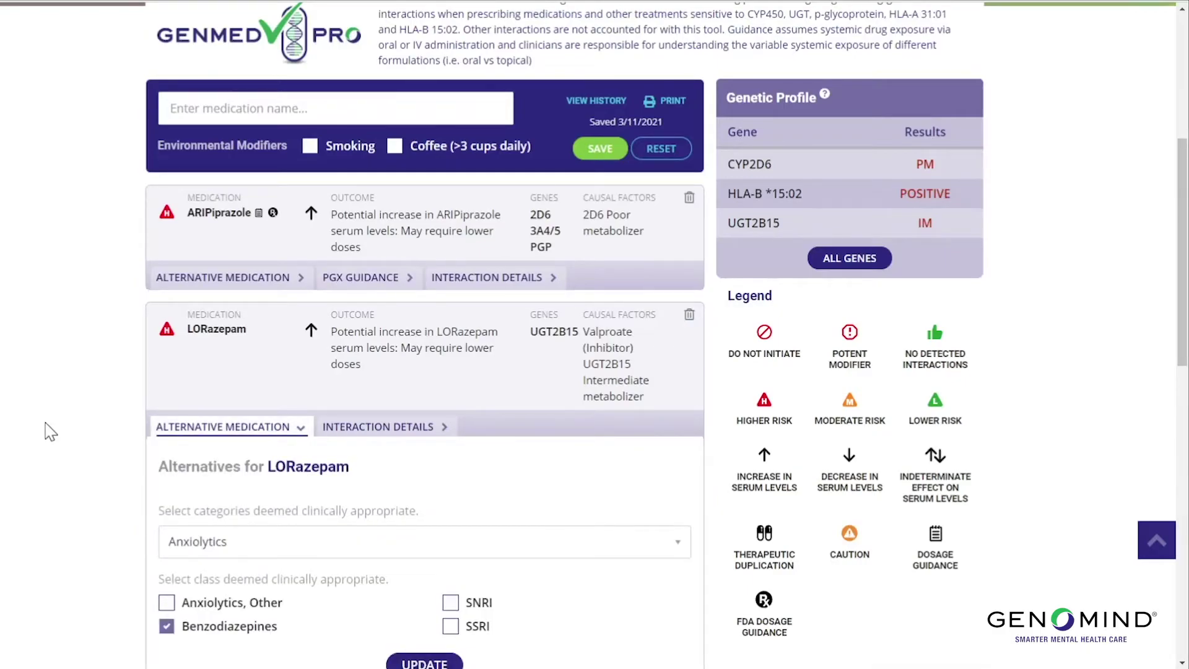
pyautogui.scroll(-5, 49, 432)
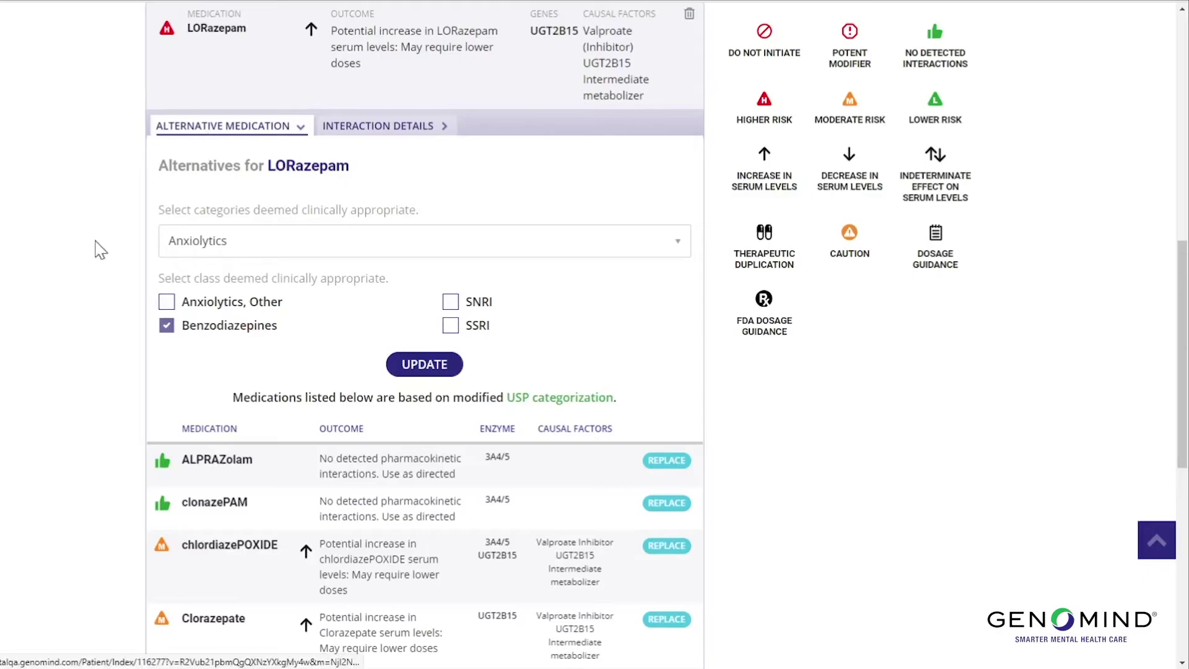
pyautogui.scroll(-2, 99, 249)
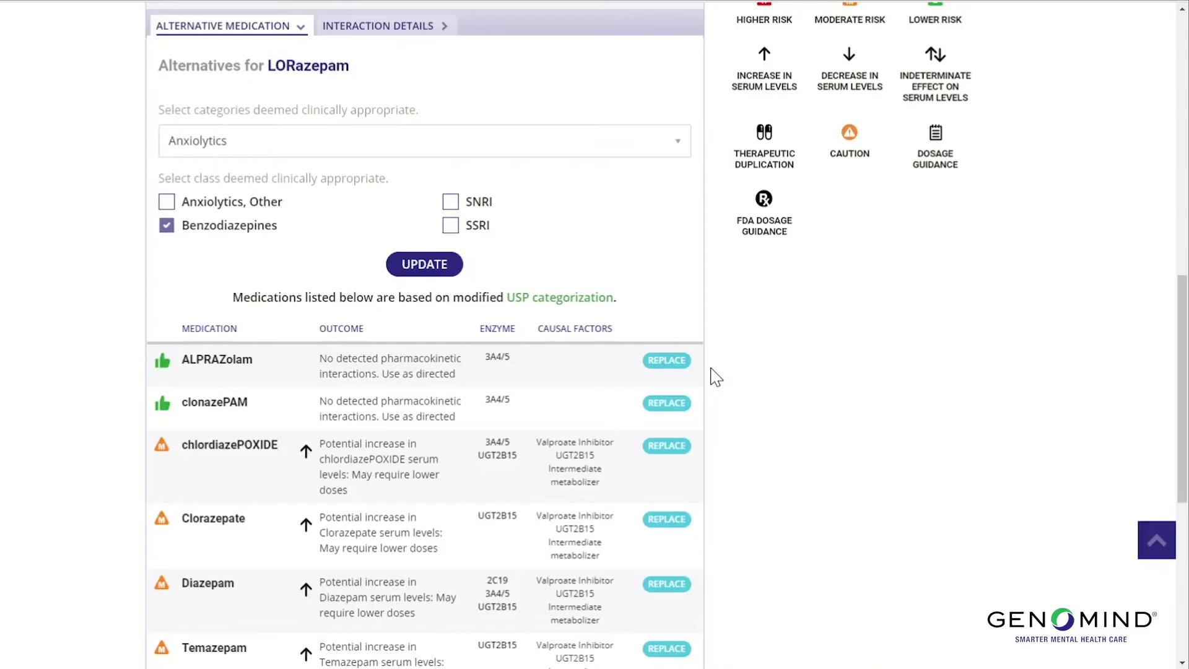
pyautogui.click(676, 366)
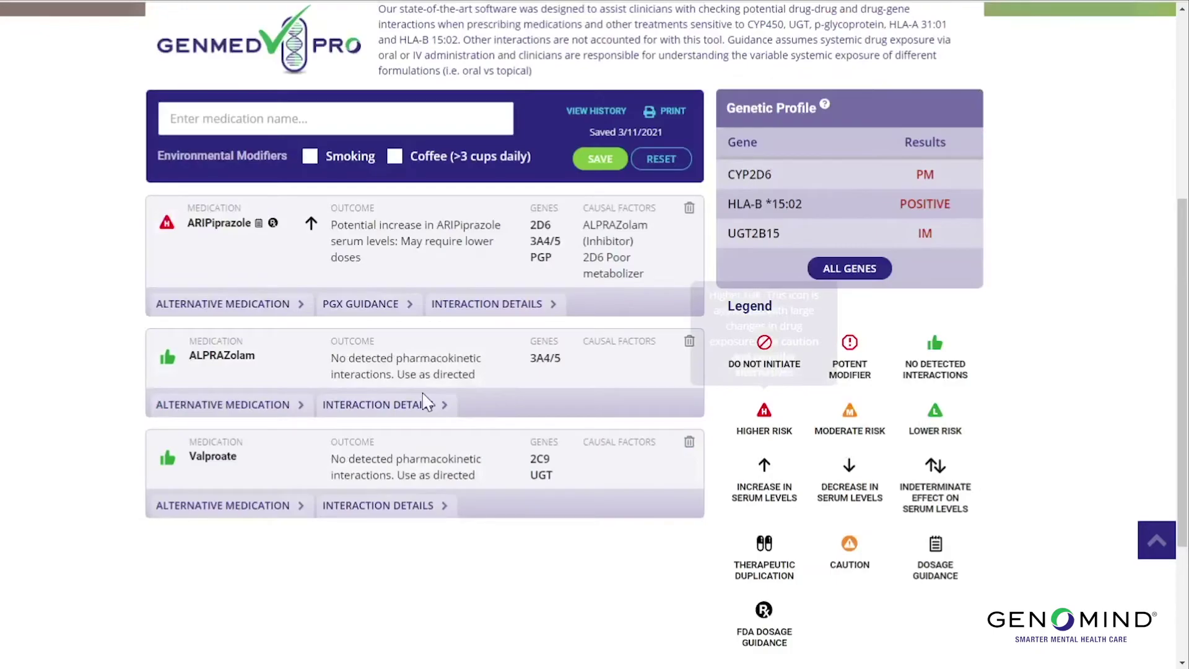
# Show ARIPiprazole's alternative medications, filtered to 2nd Generation/Atypical antipsychotics
pyautogui.moveTo(168, 361)
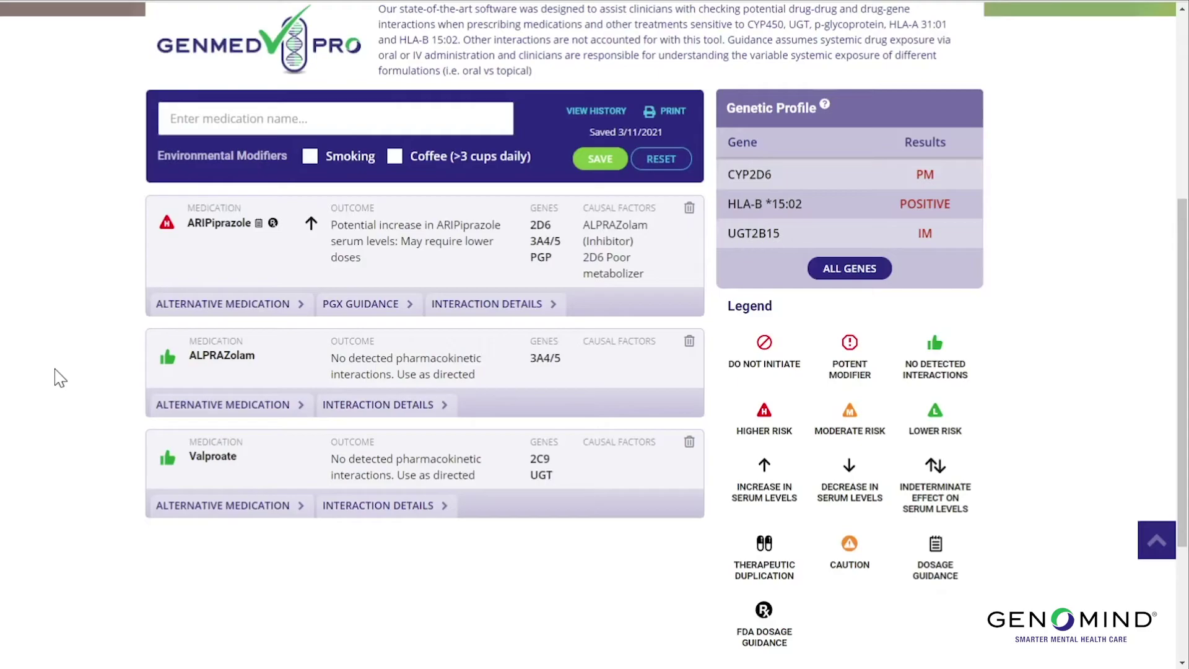
pyautogui.click(302, 310)
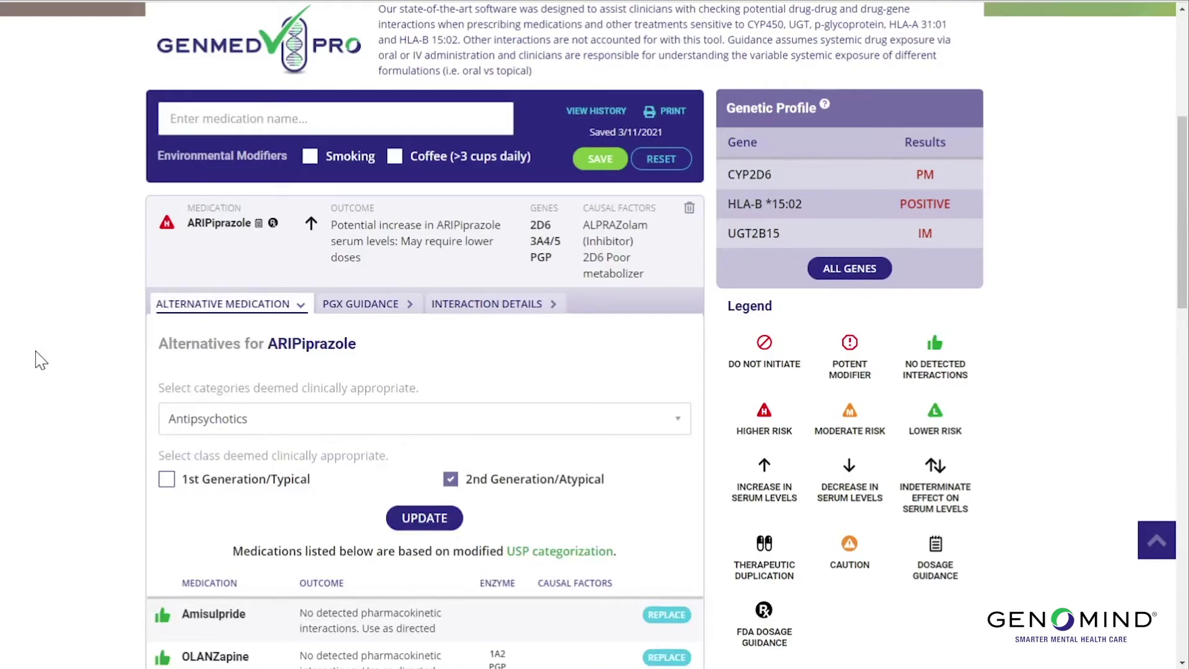
# Switch ARIPiprazole's alternatives filter from 2nd Generation/Atypical to 1st Generation/Typical
pyautogui.scroll(-3, 40, 359)
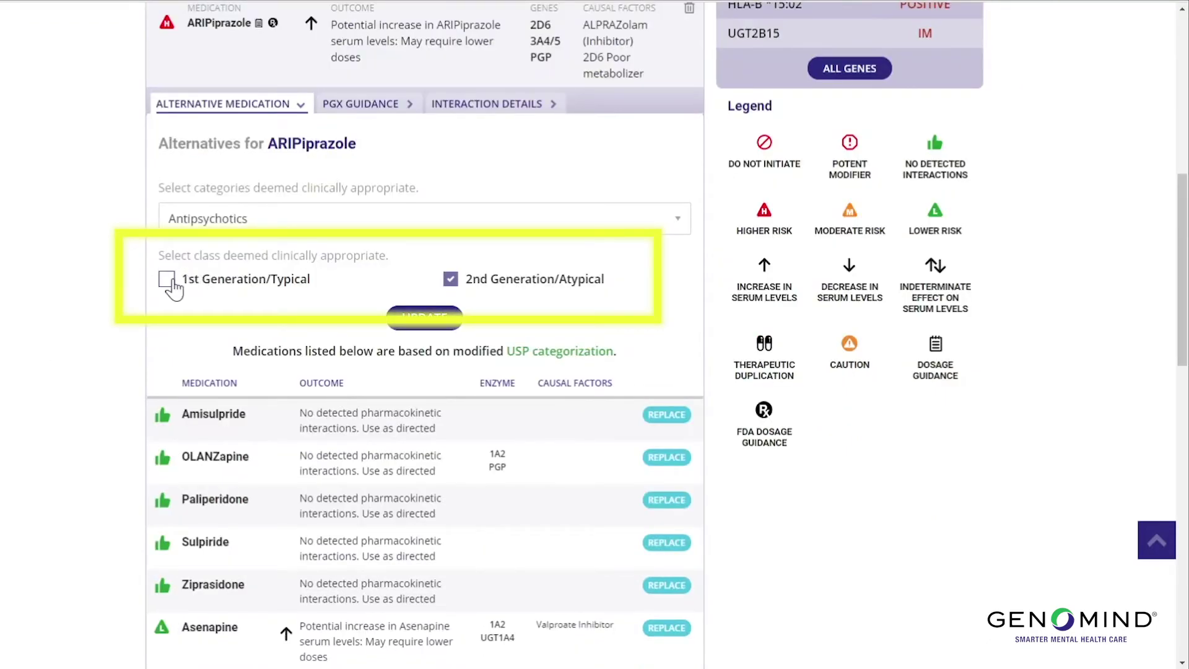
pyautogui.click(450, 280)
pyautogui.click(167, 279)
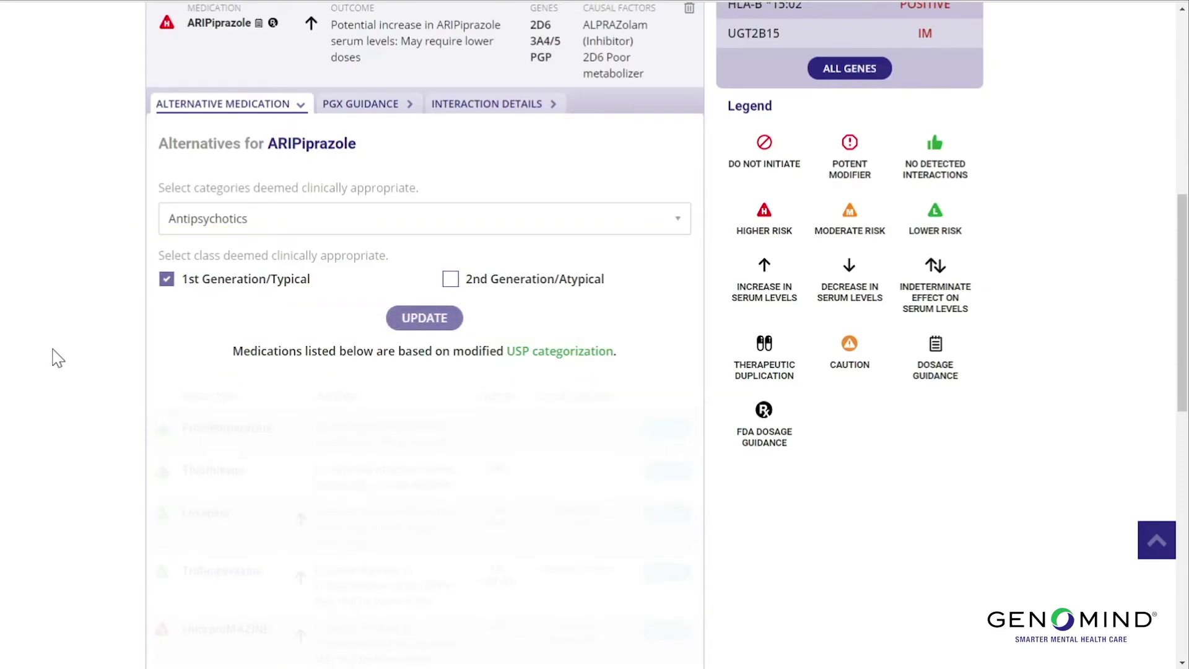
pyautogui.scroll(-5, 56, 357)
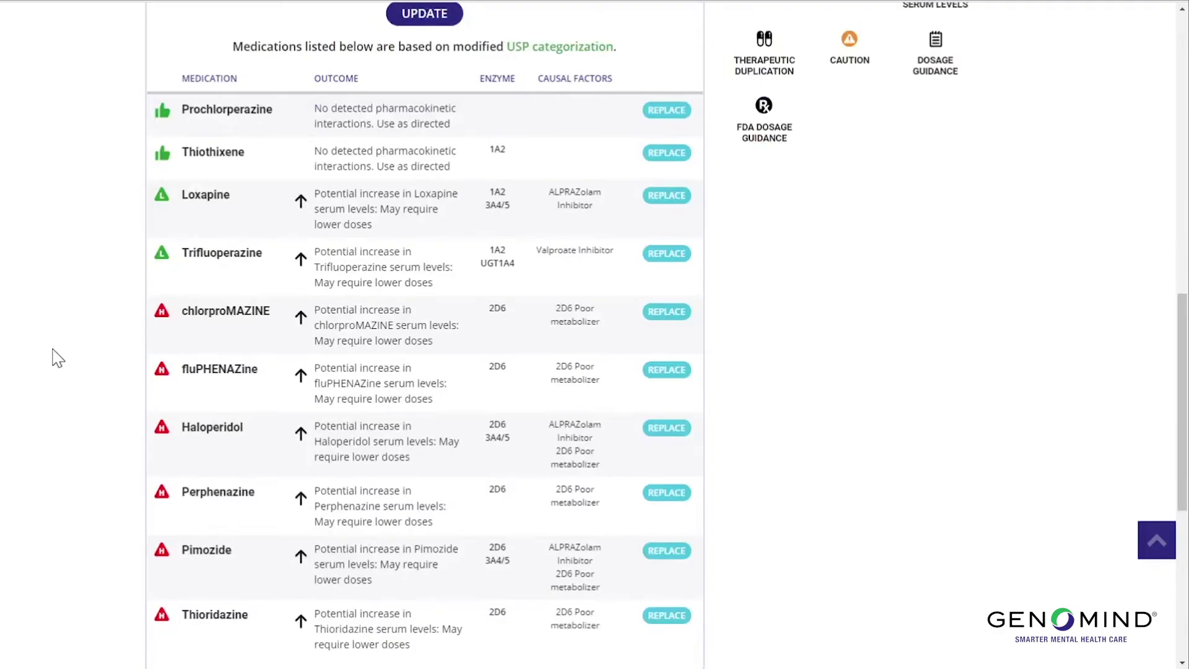
pyautogui.scroll(7, 56, 358)
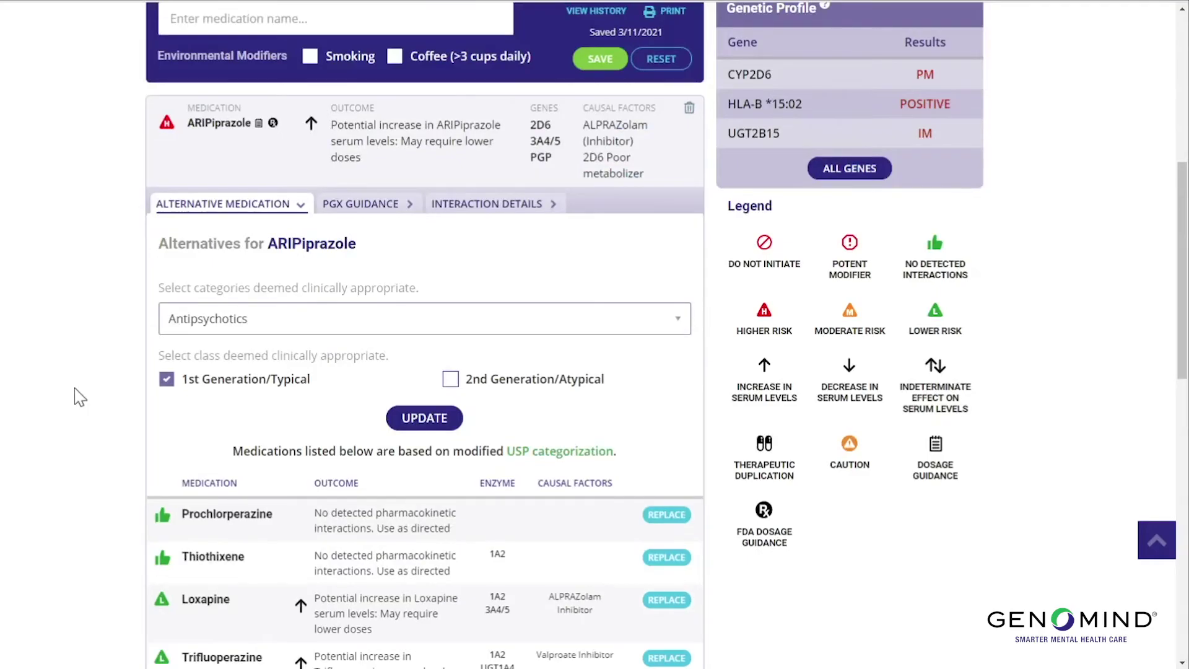
# Change the medication category and update to list bipolar-agent alternatives such as Lithium
pyautogui.click(282, 328)
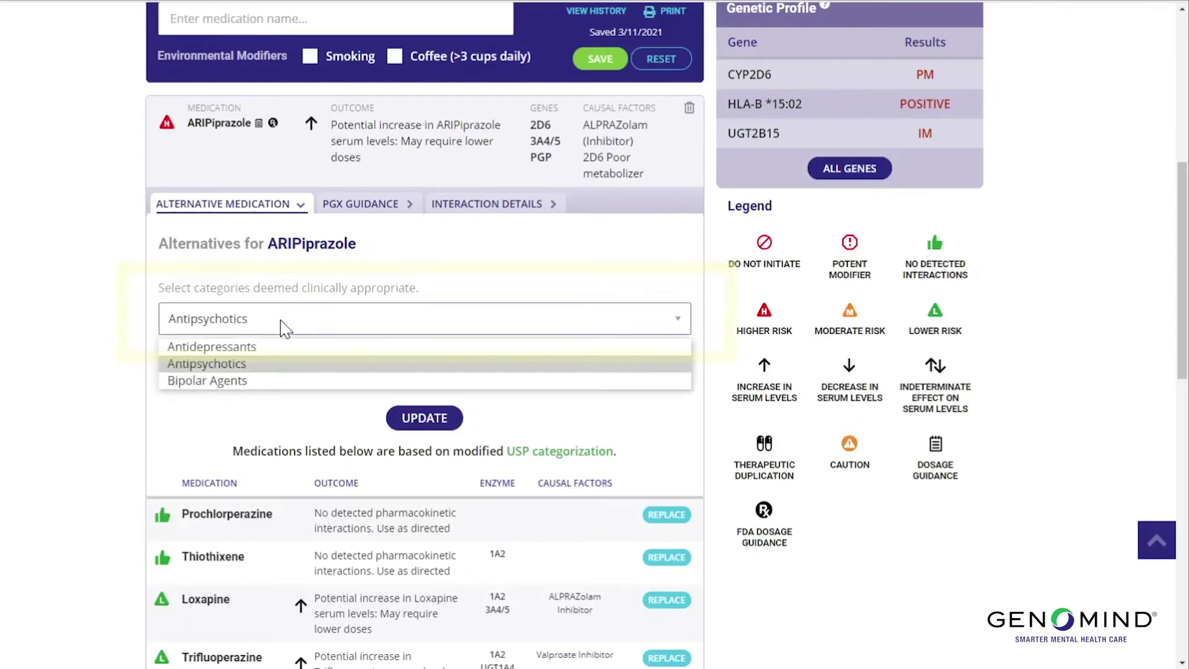
pyautogui.click(272, 363)
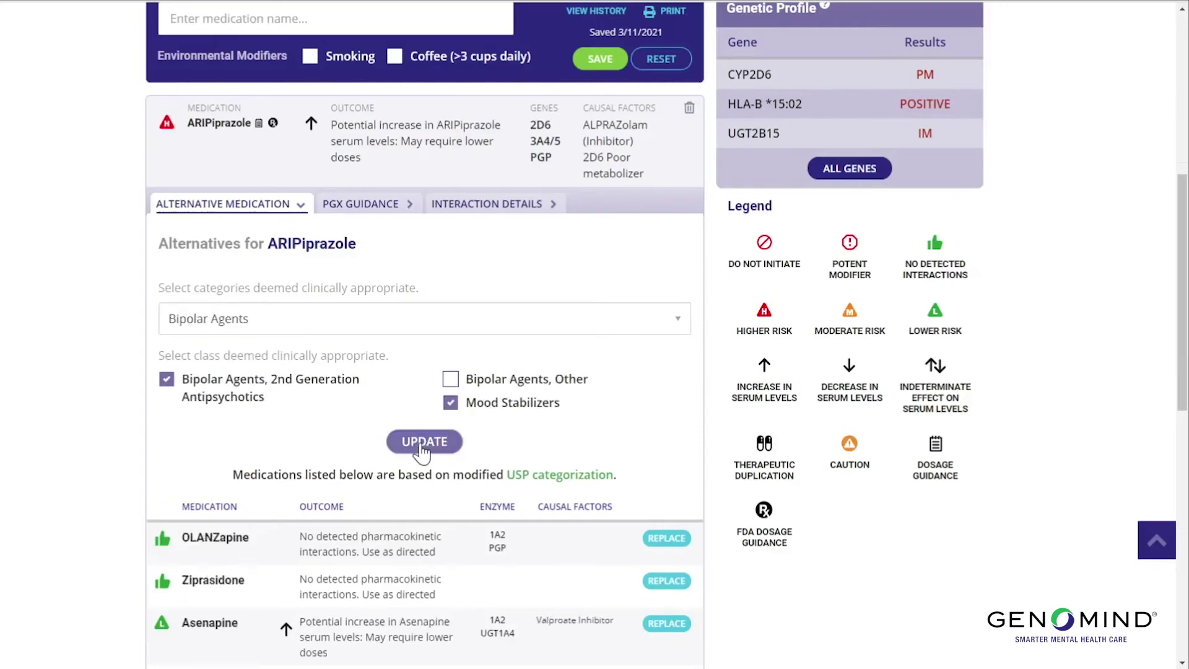
pyautogui.click(424, 442)
pyautogui.scroll(-5, 36, 323)
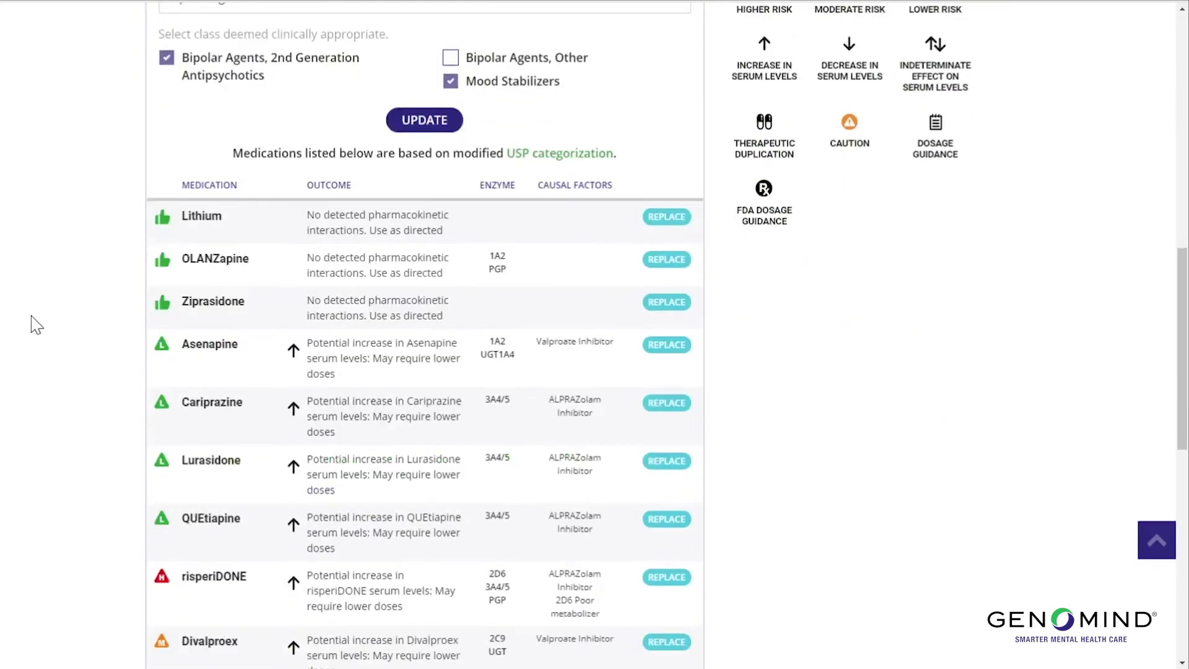
pyautogui.scroll(3, 35, 323)
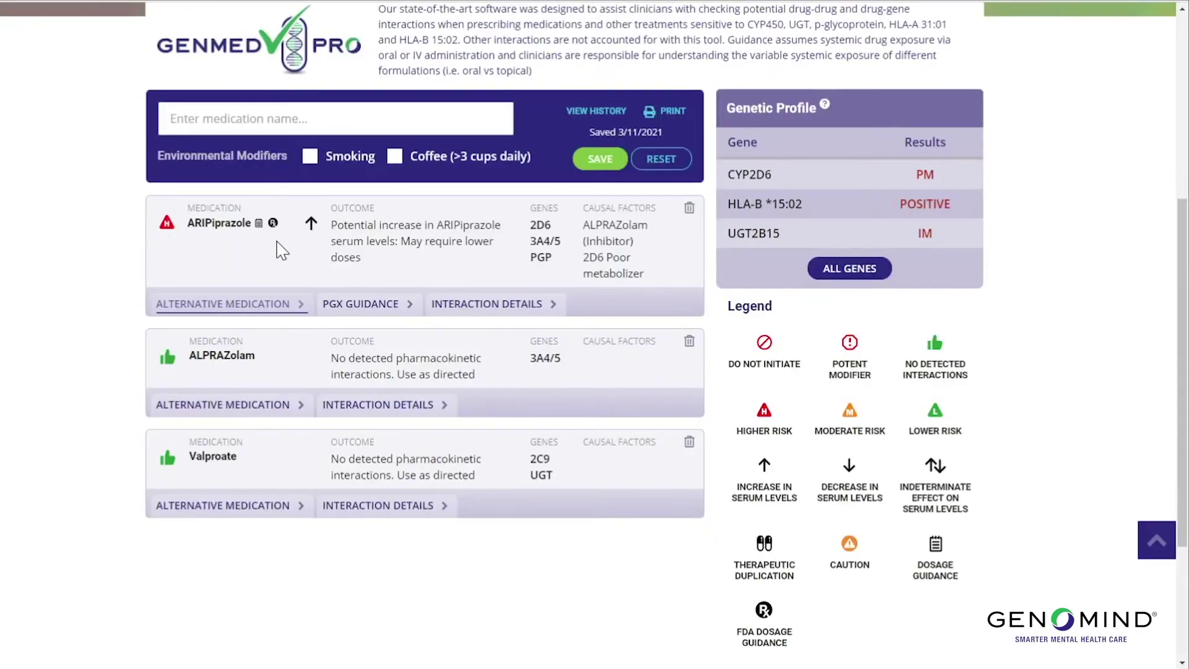
# Display all genes, enter lamoTRIgine and OLANZapine as medications, and tick the Smoking modifier
pyautogui.click(827, 271)
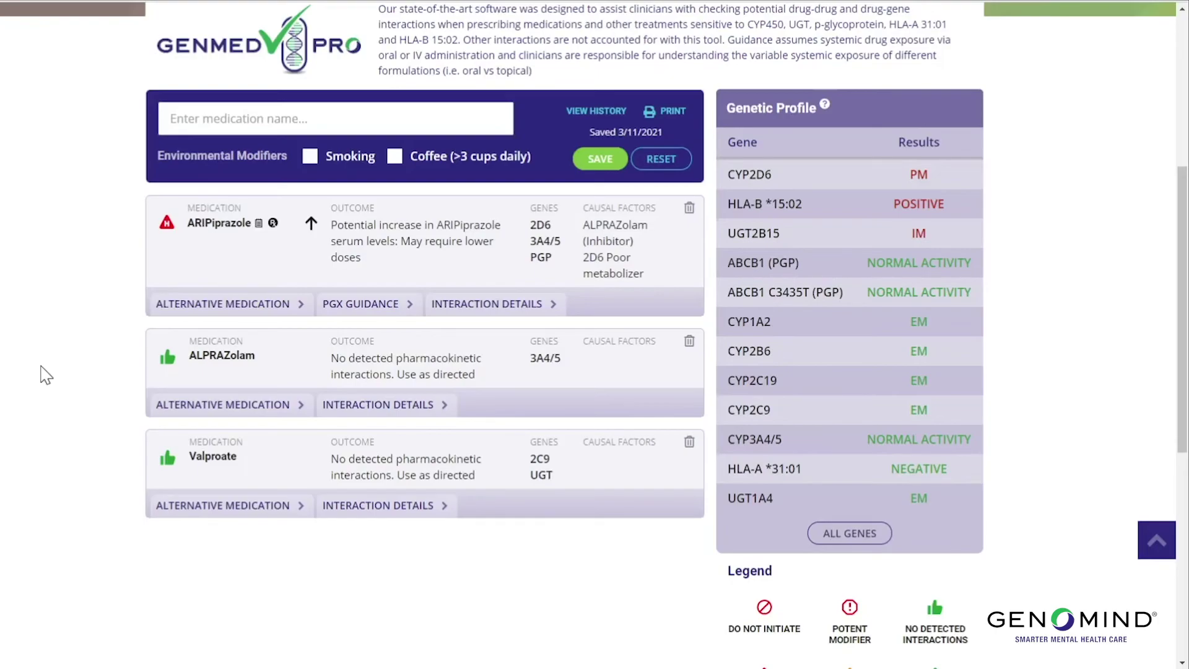
pyautogui.click(248, 118)
pyautogui.write('la')
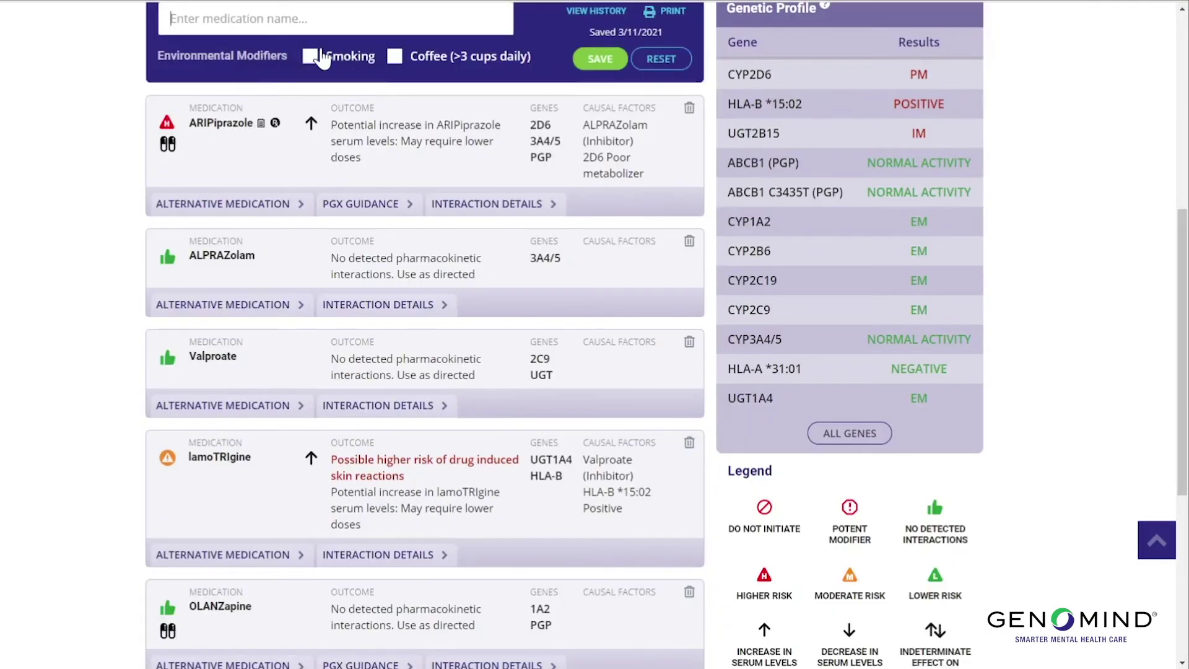
pyautogui.click(310, 56)
pyautogui.scroll(-3, 309, 416)
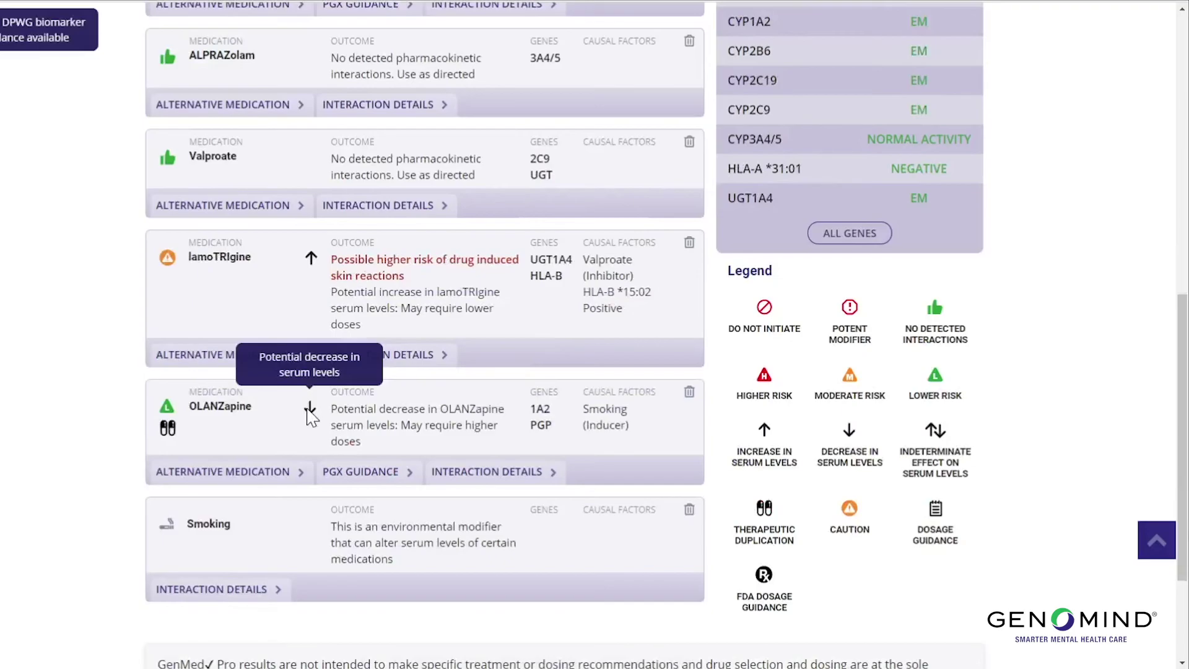